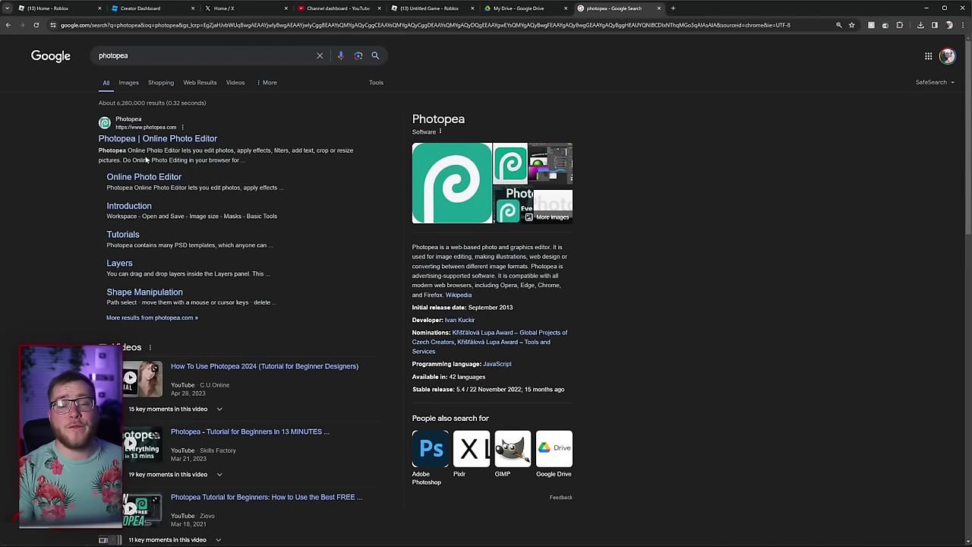
Open the Photopea | Online Photo Editor result from Google Search.
click(152, 140)
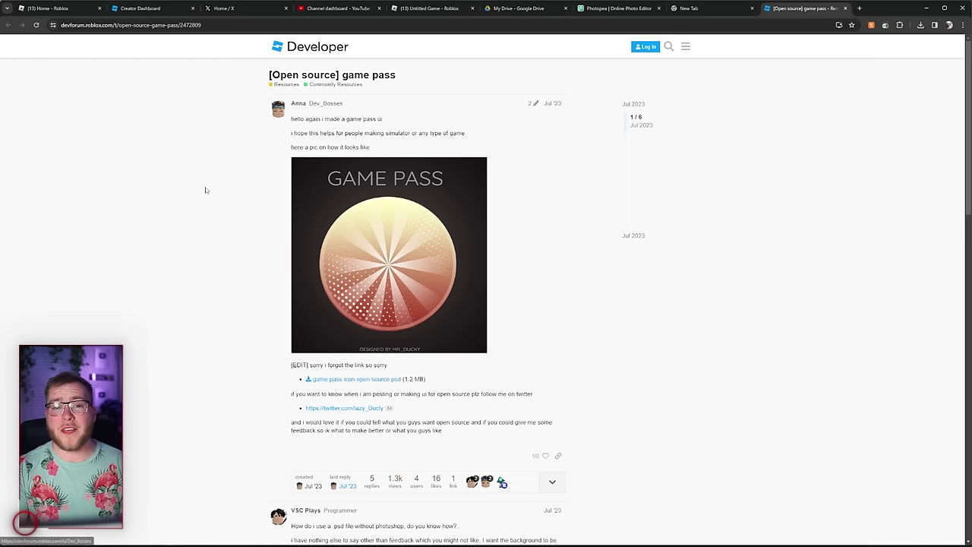
Scroll through the [Open source] game pass forum post.
scroll(210, 221, down, 1)
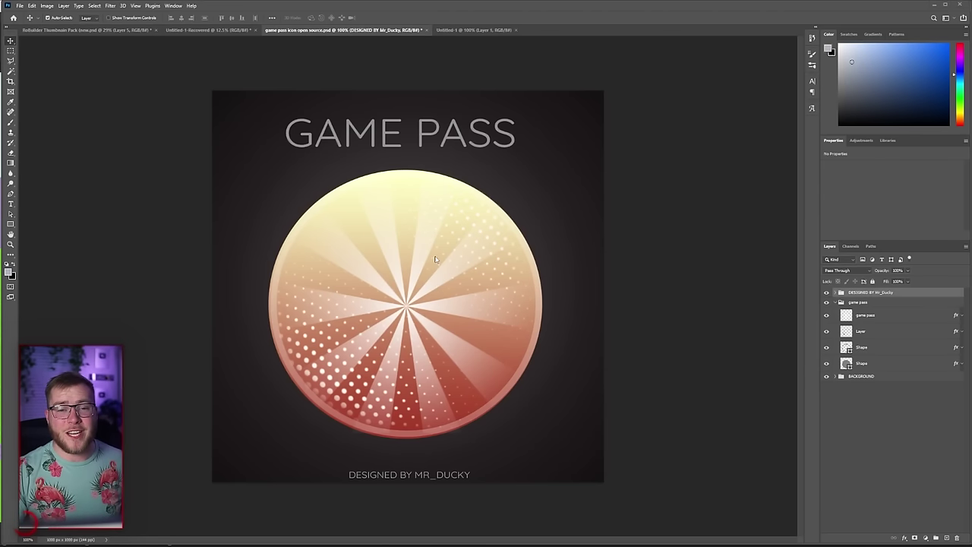
Scale the game pass circle group down and centre it on the 512 px Untitled-1 canvas.
click(870, 303)
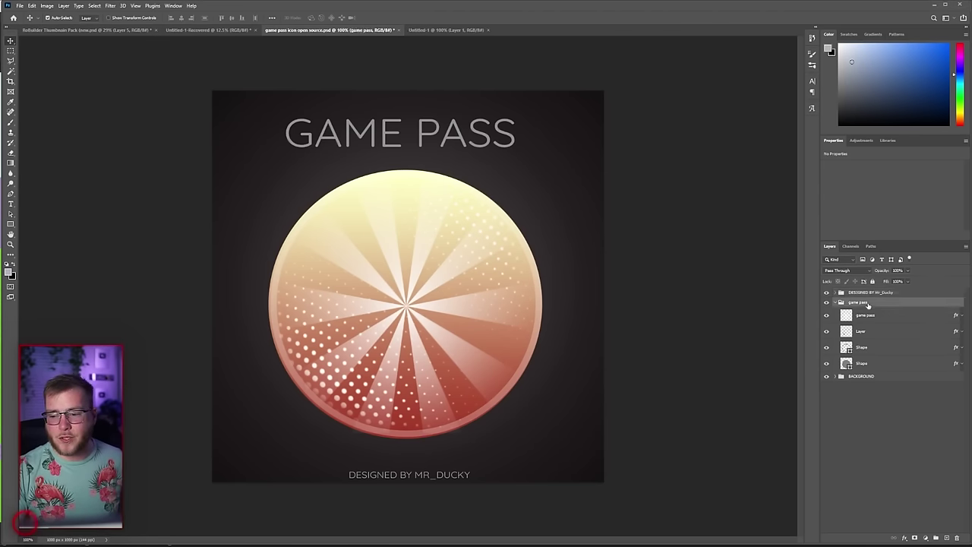
key(ctrl+t)
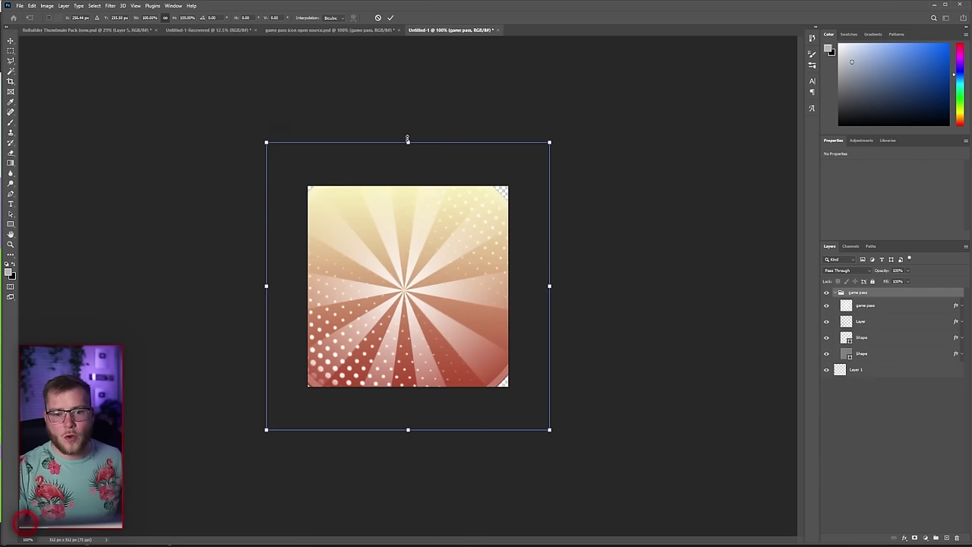
drag(408, 141, 408, 186)
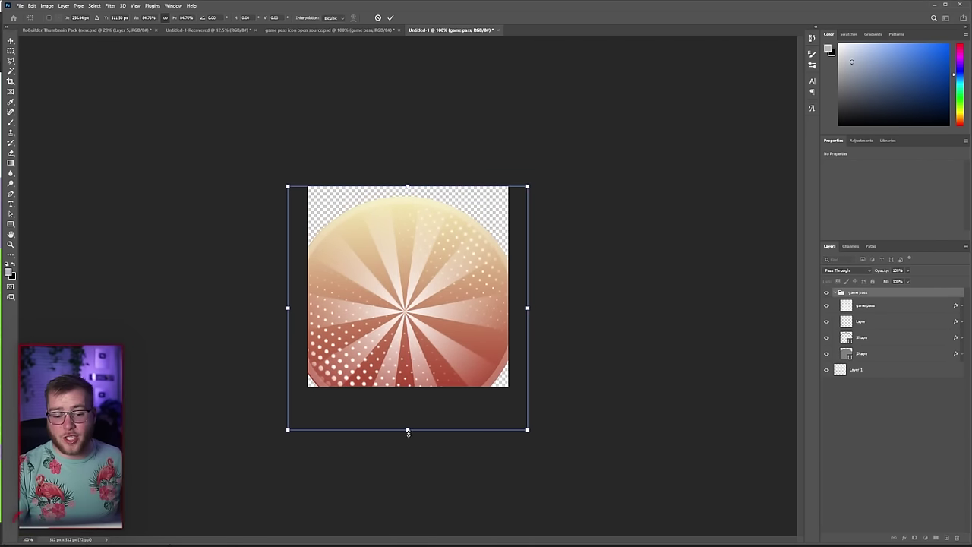
drag(406, 430, 404, 389)
drag(472, 350, 478, 350)
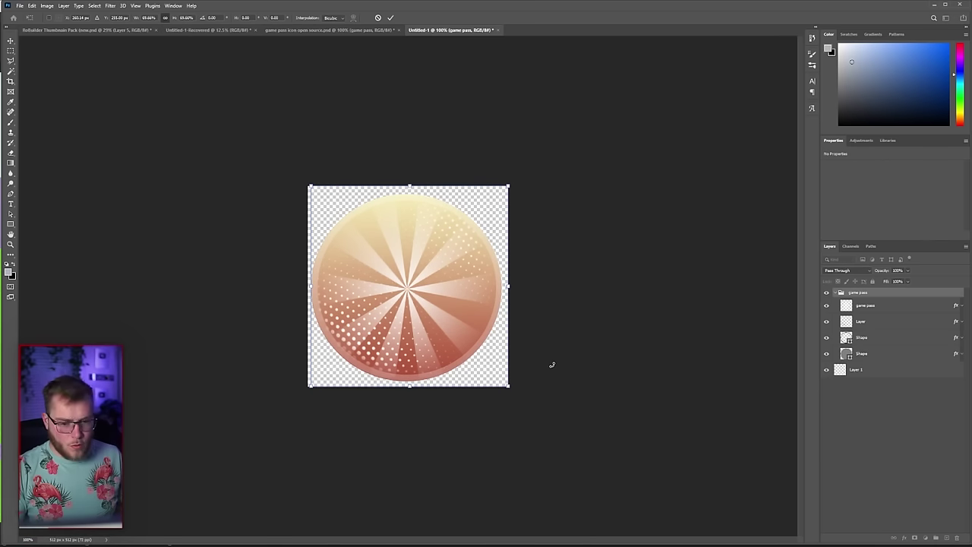
key(Return)
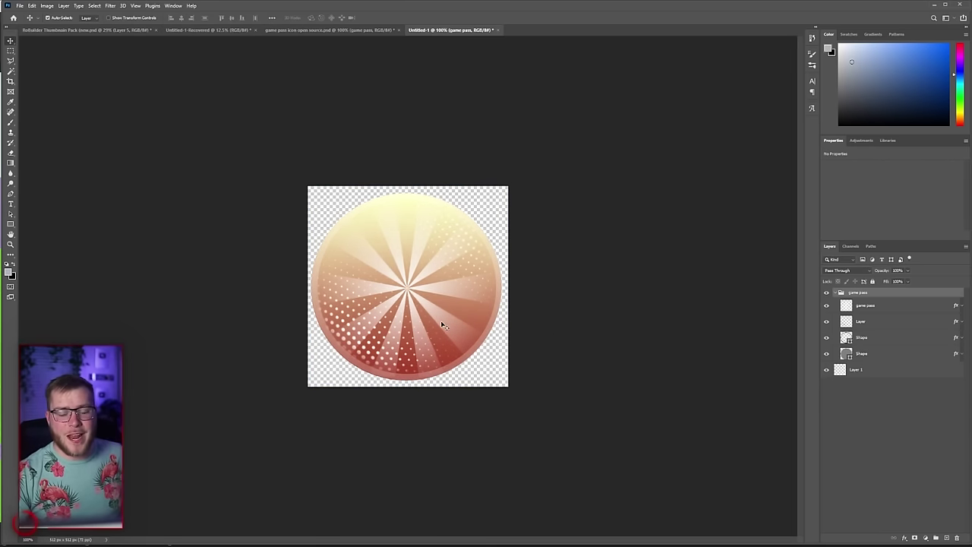
Give the ring Shape layer a black colour overlay.
scroll(406, 295, up, 3)
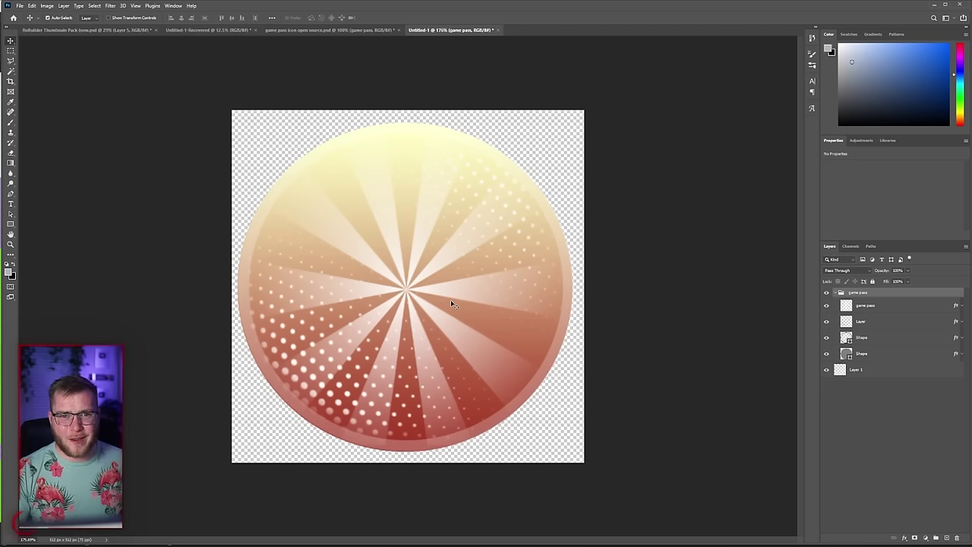
right_click(870, 341)
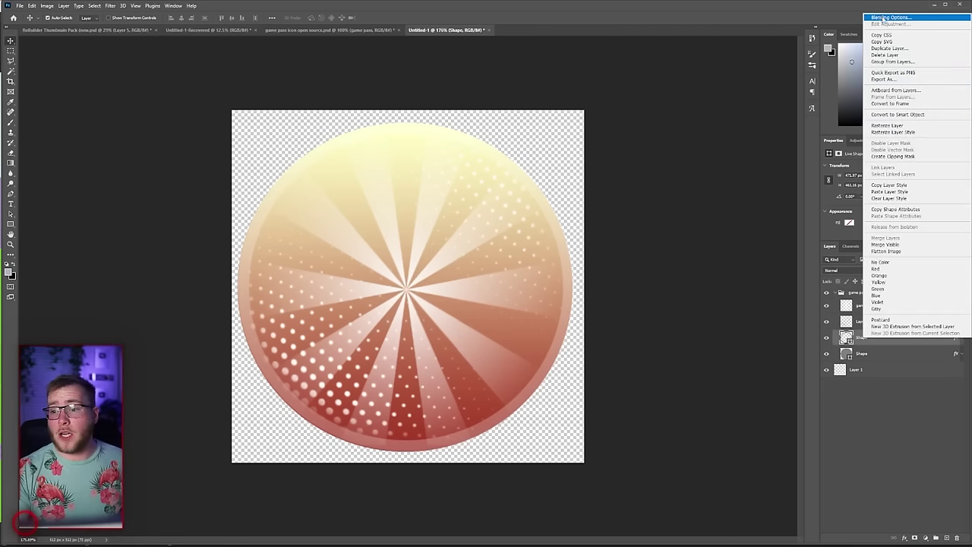
click(645, 112)
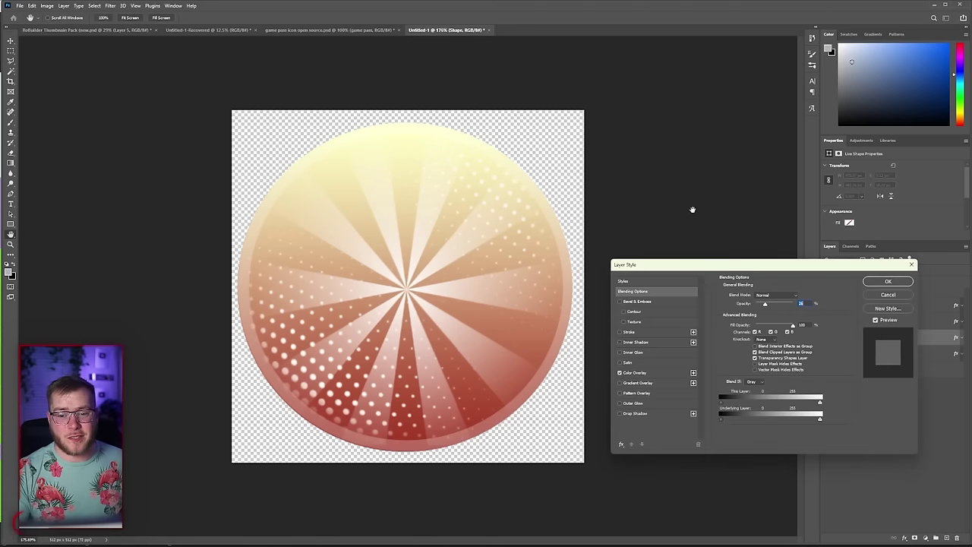
drag(689, 266, 671, 114)
click(622, 221)
click(786, 143)
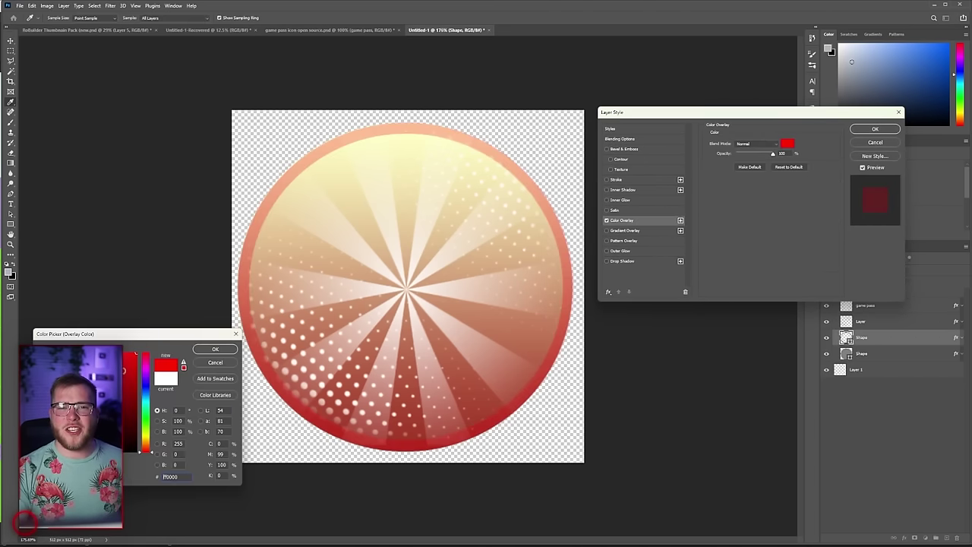
click(133, 449)
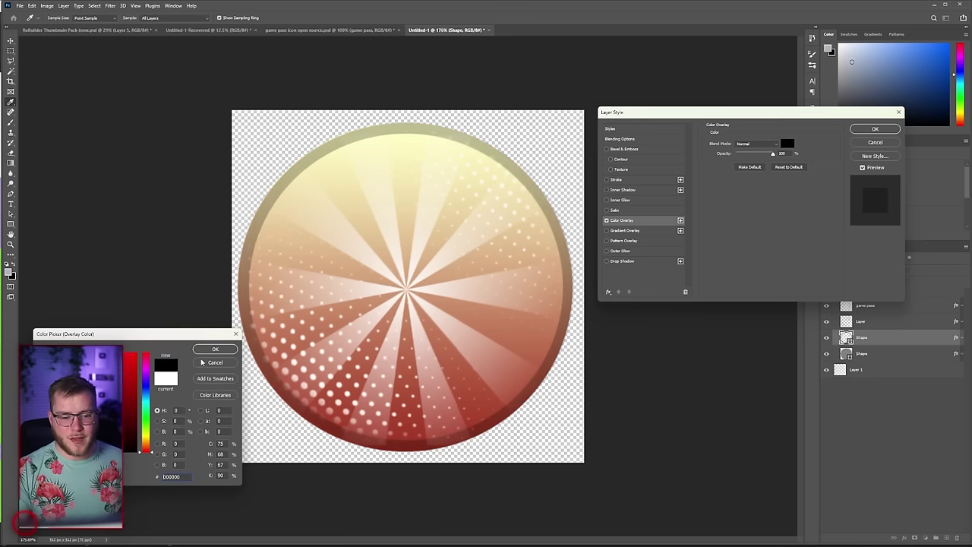
click(215, 349)
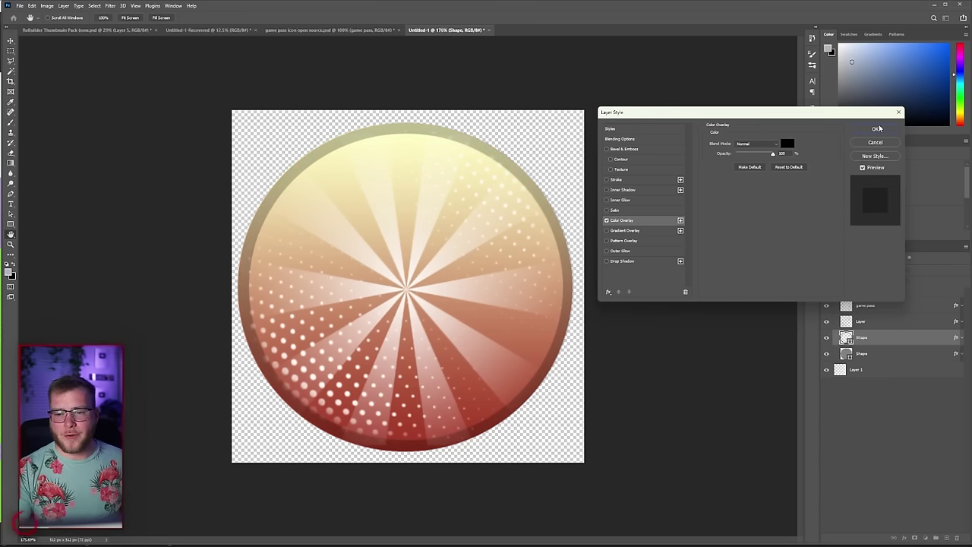
Add a shallow Bevel & Emboss of size 2 to the ring shape.
click(606, 150)
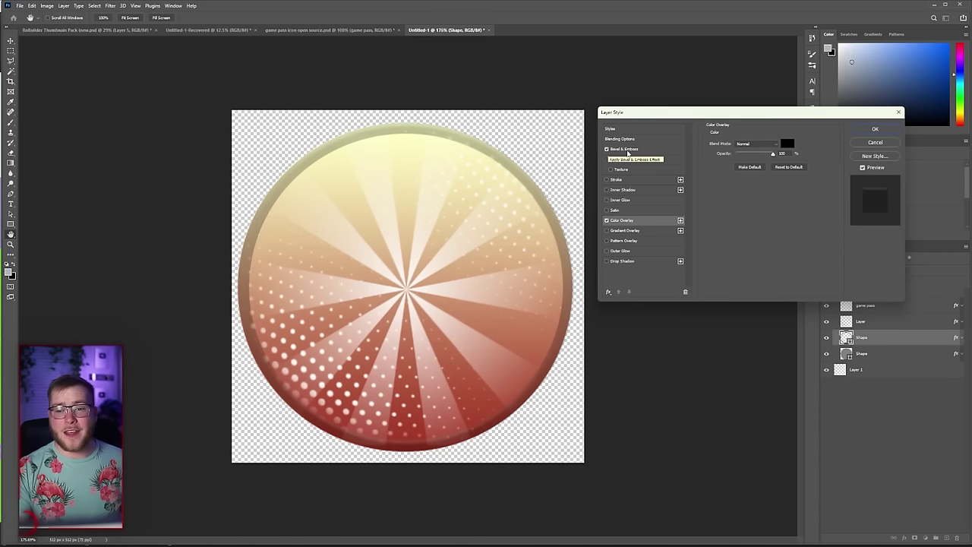
click(638, 150)
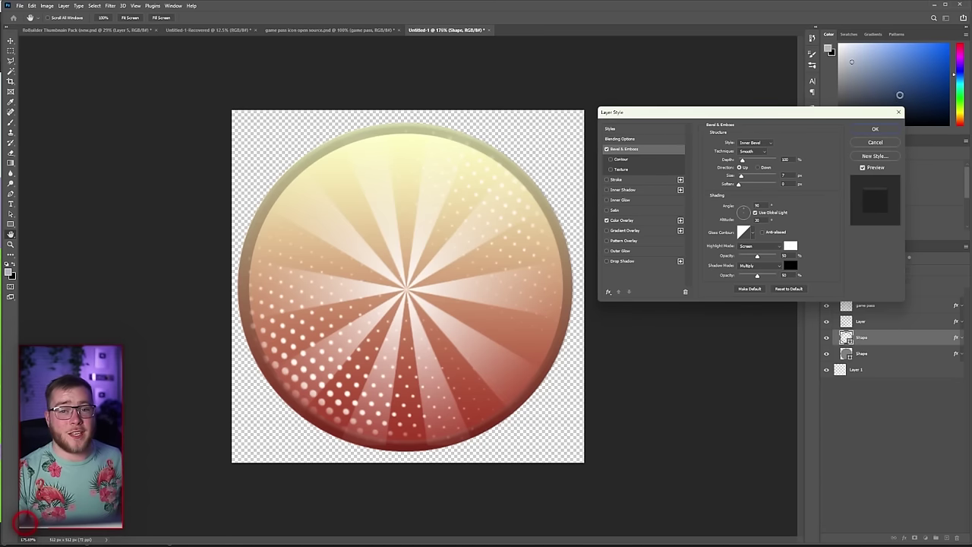
drag(742, 160, 828, 169)
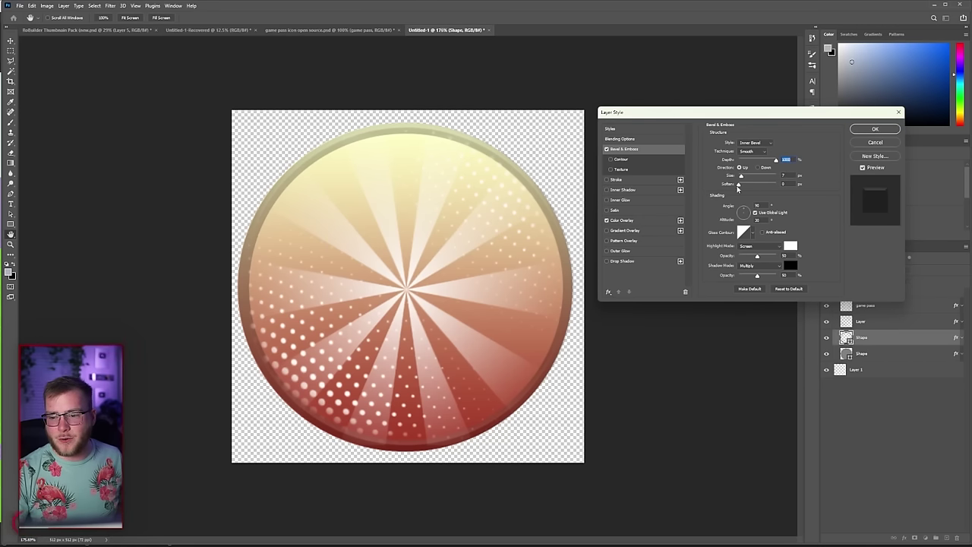
drag(740, 177, 738, 176)
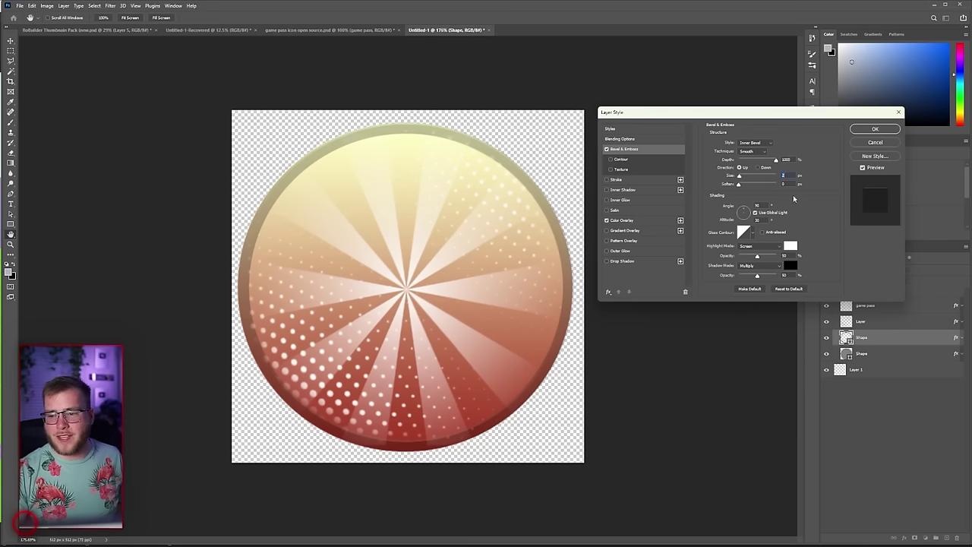
key(Return)
click(828, 322)
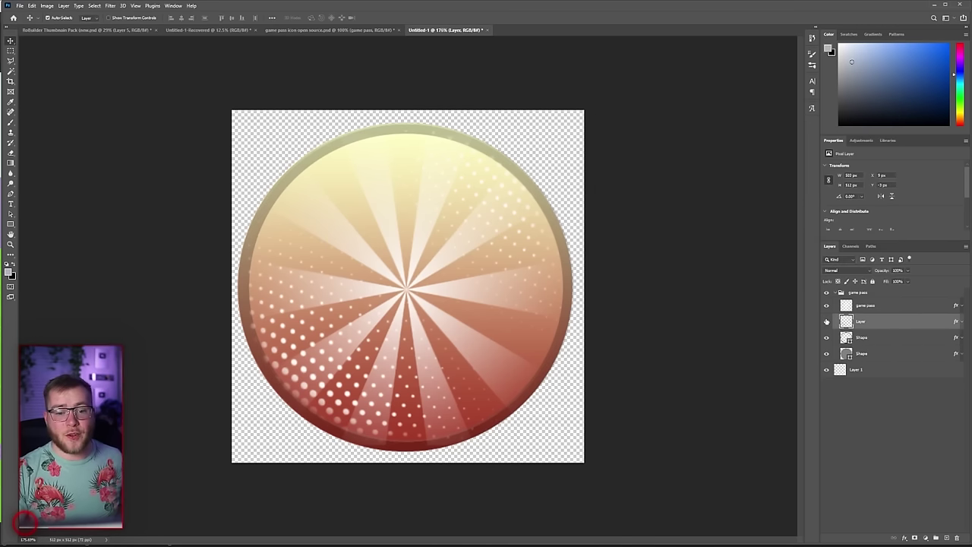
Set the halftone dots layer's opacity to 50%.
click(827, 321)
click(827, 321)
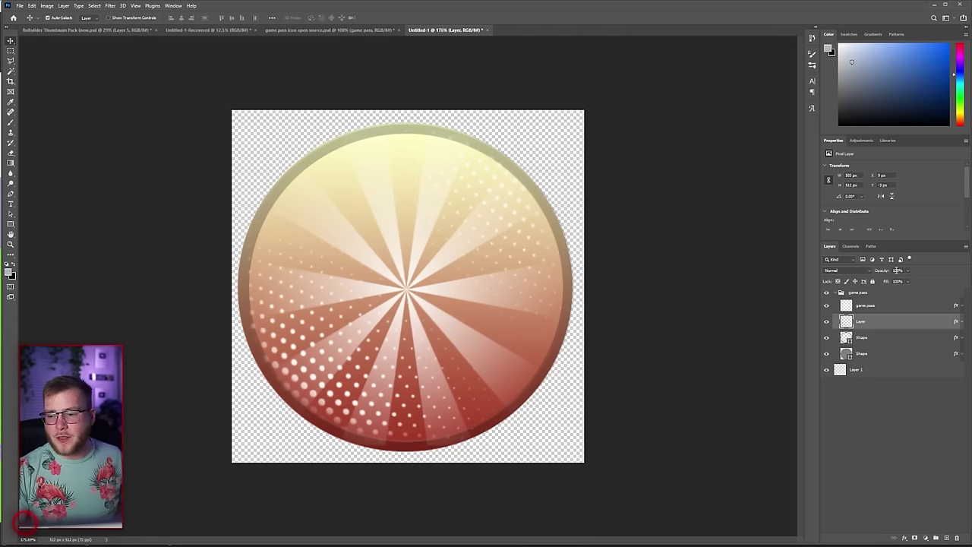
text(50)
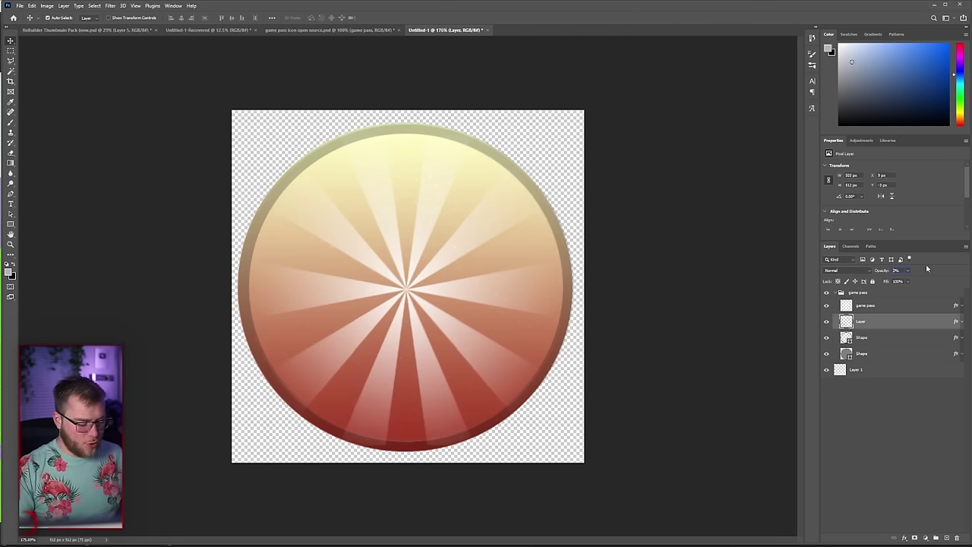
key(Return)
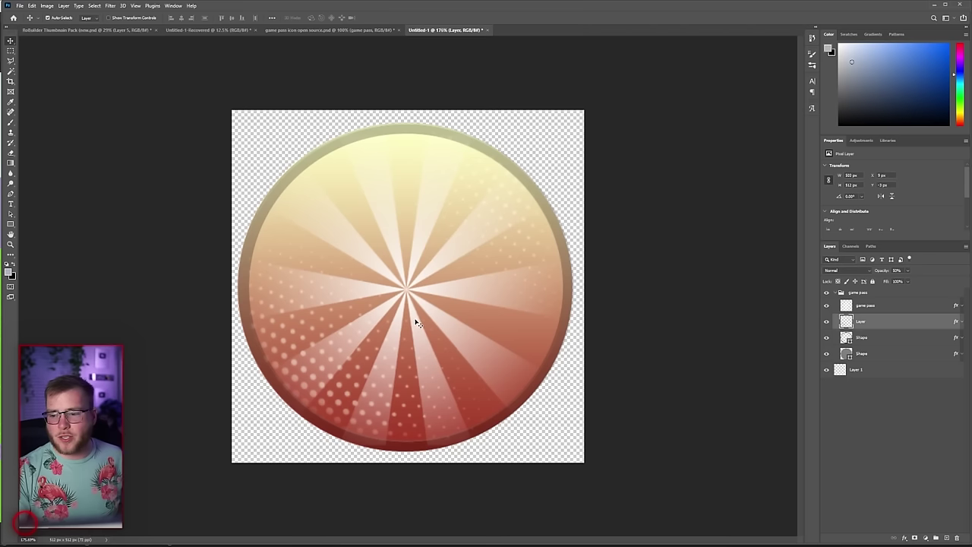
Try lowering the game pass layer's opacity.
click(867, 306)
drag(886, 271, 965, 271)
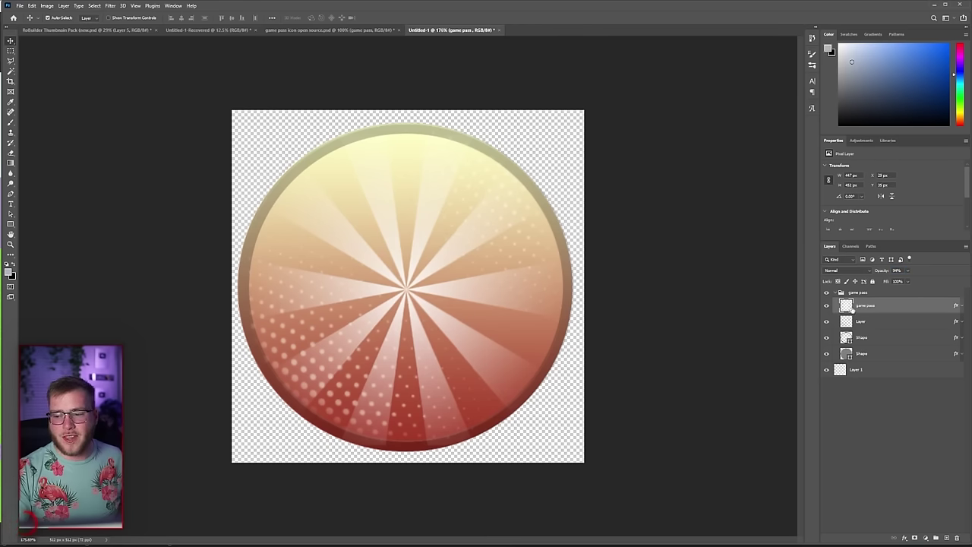
scroll(410, 297, up, 2)
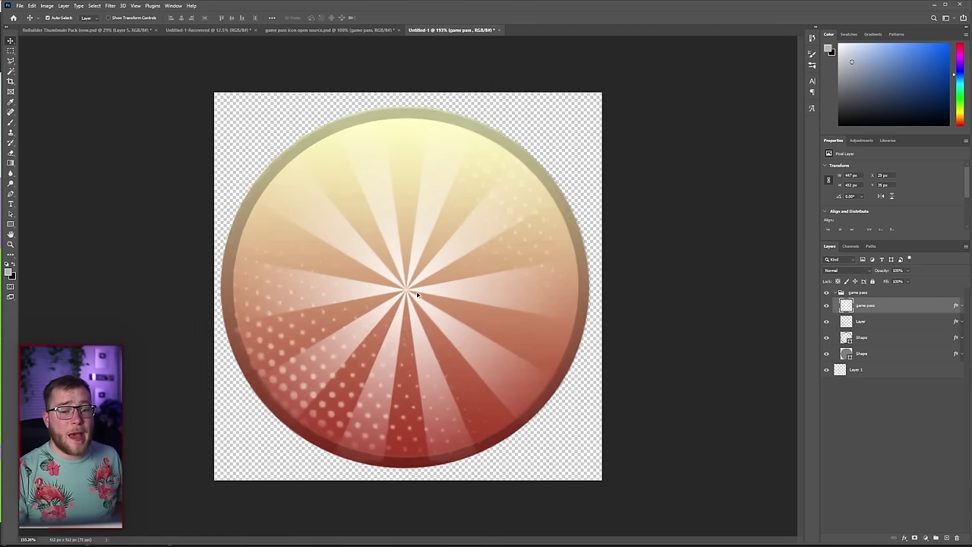
Give the lower circle Shape layer a reversed Orange_05 gradient overlay, yellow on top.
scroll(417, 295, up, 1)
click(414, 294)
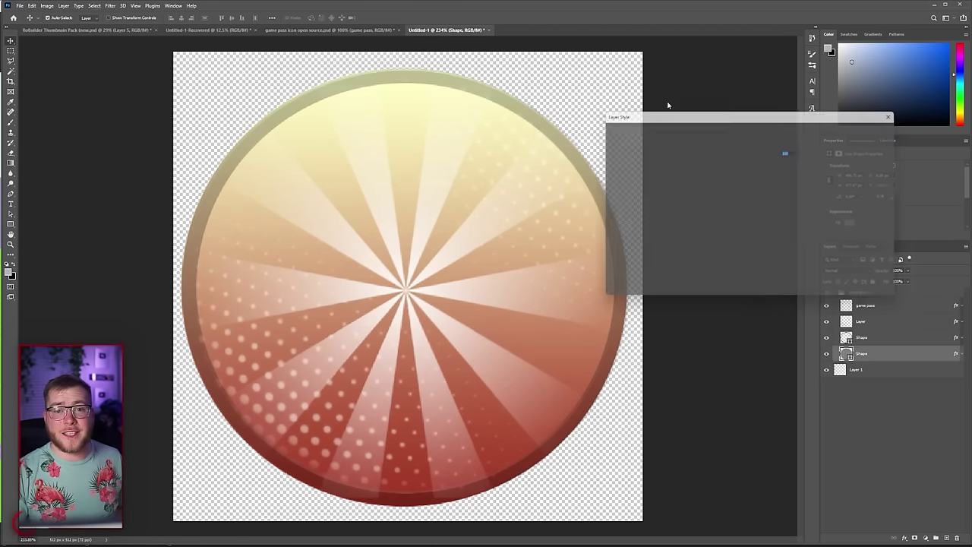
click(634, 235)
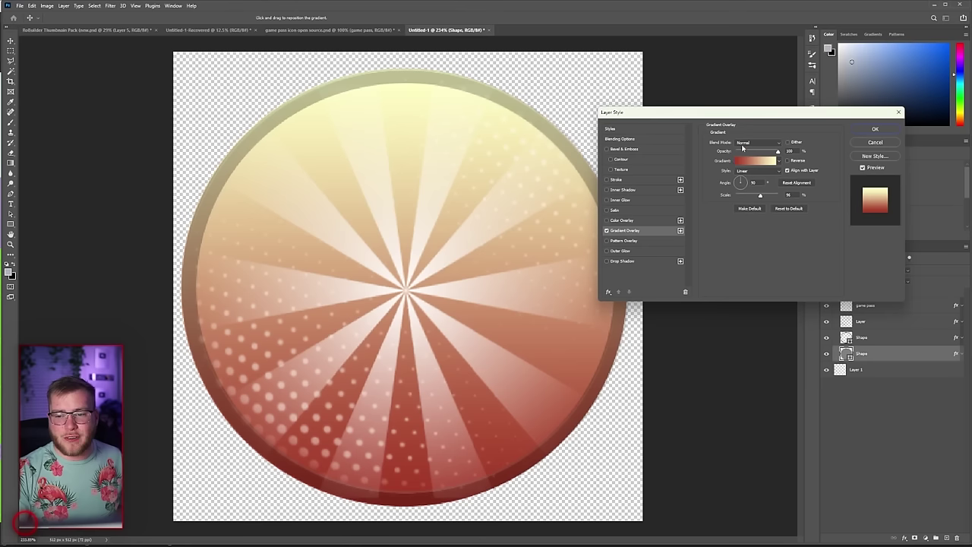
click(748, 161)
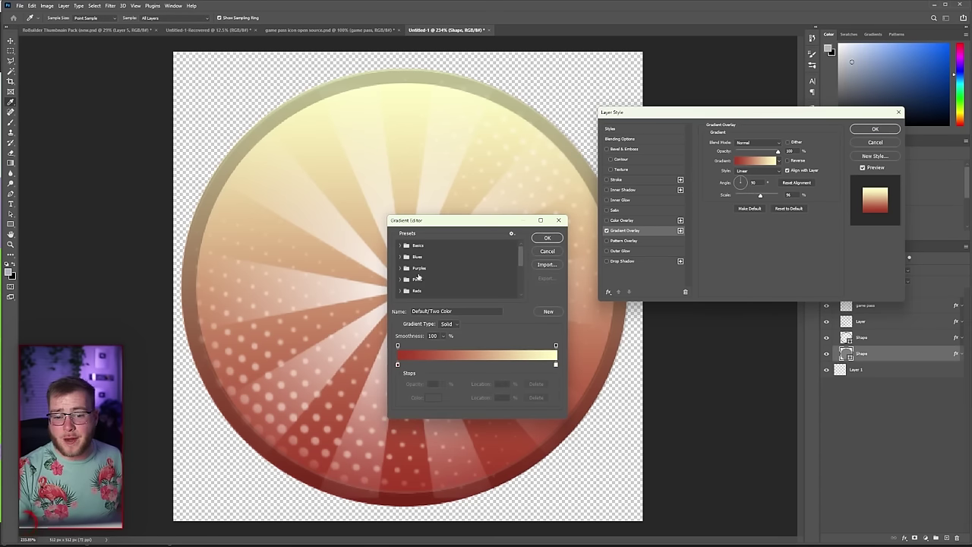
scroll(421, 278, down, 3)
click(460, 258)
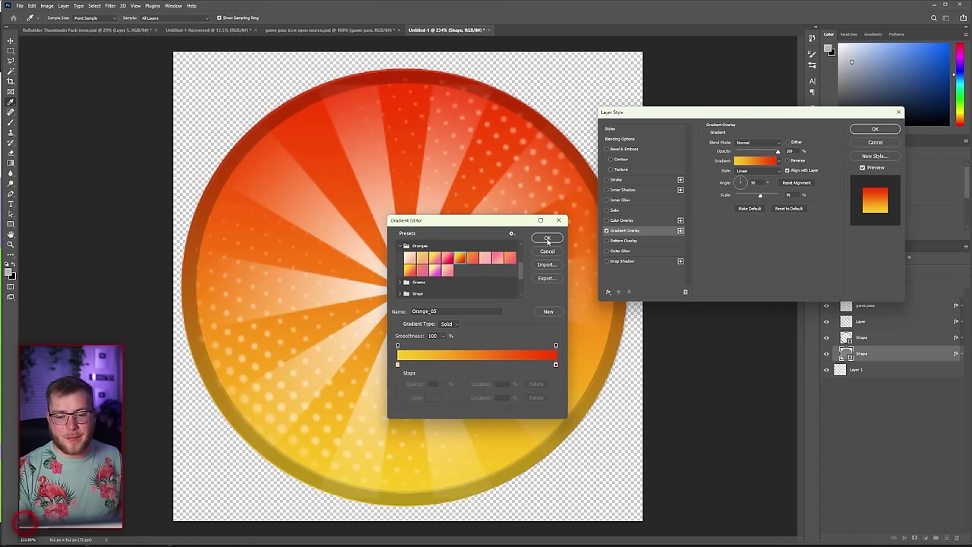
click(547, 239)
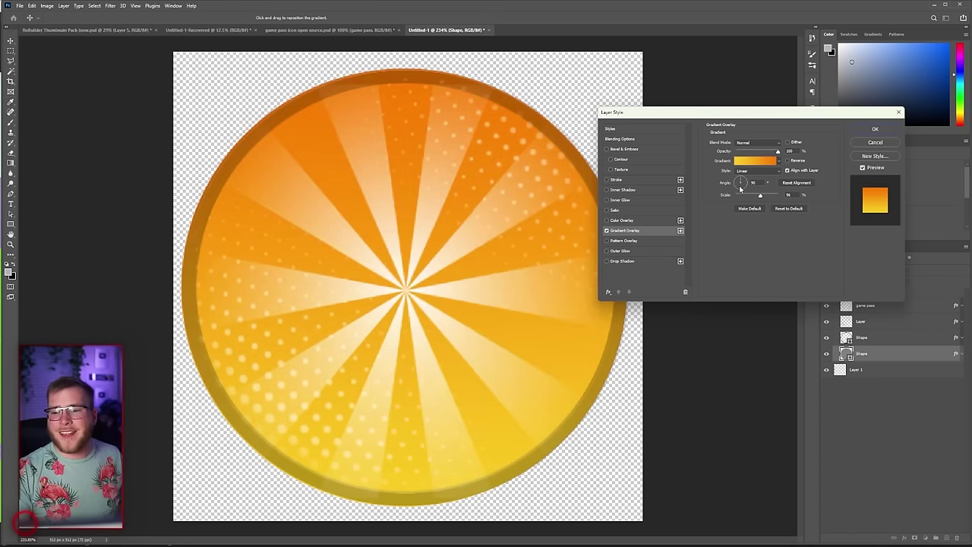
click(742, 190)
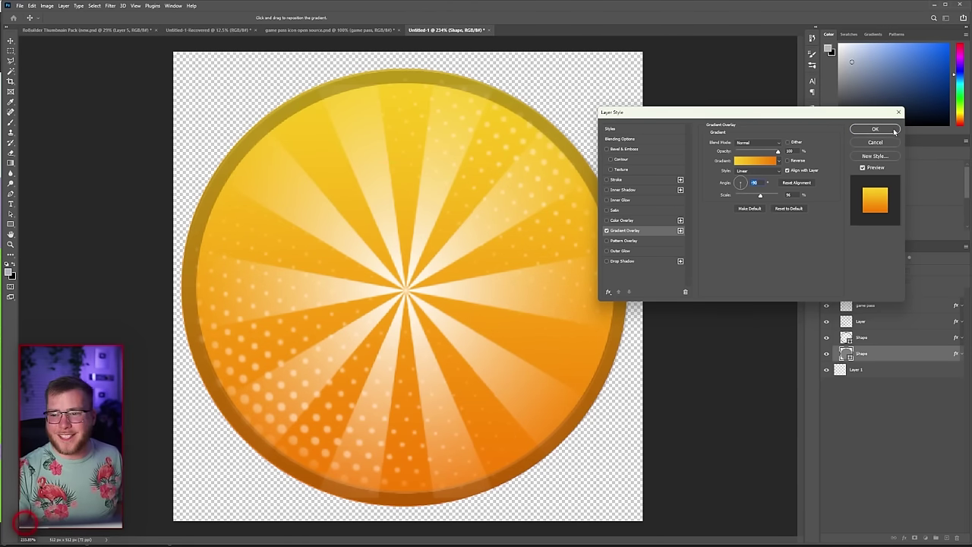
click(875, 129)
Set the ring shape to 100% opacity and switch its overlay to orange.
scroll(501, 255, down, 3)
scroll(511, 261, down, 1)
click(863, 337)
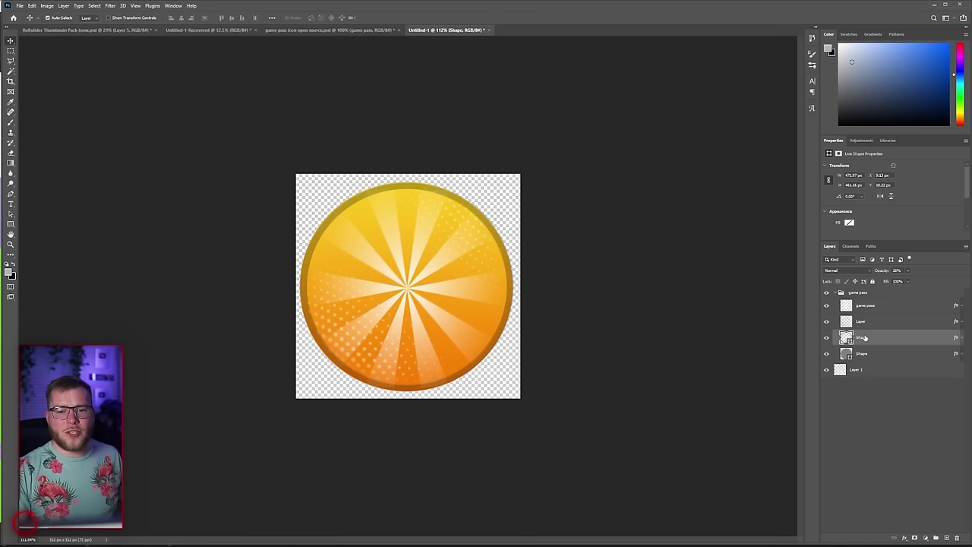
scroll(440, 278, up, 3)
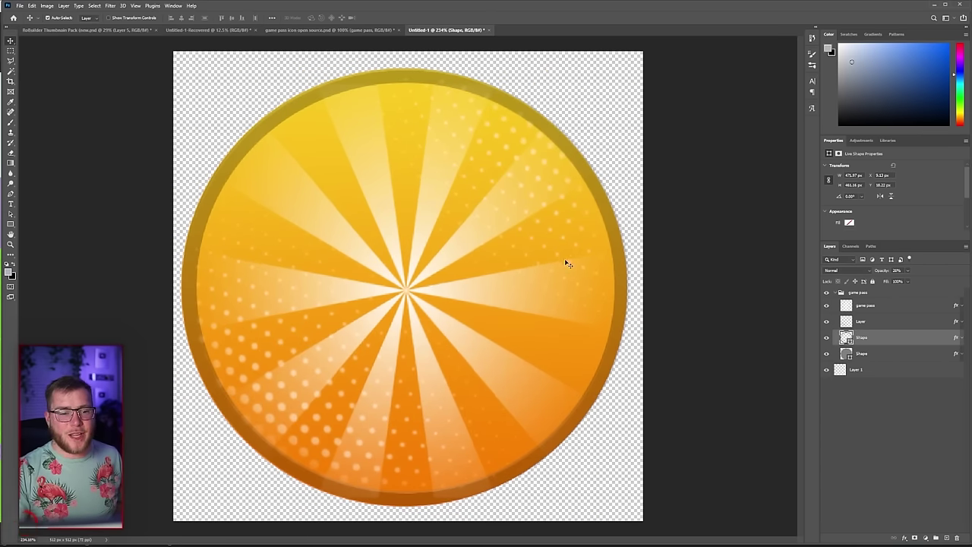
click(898, 270)
text(100)
key(Return)
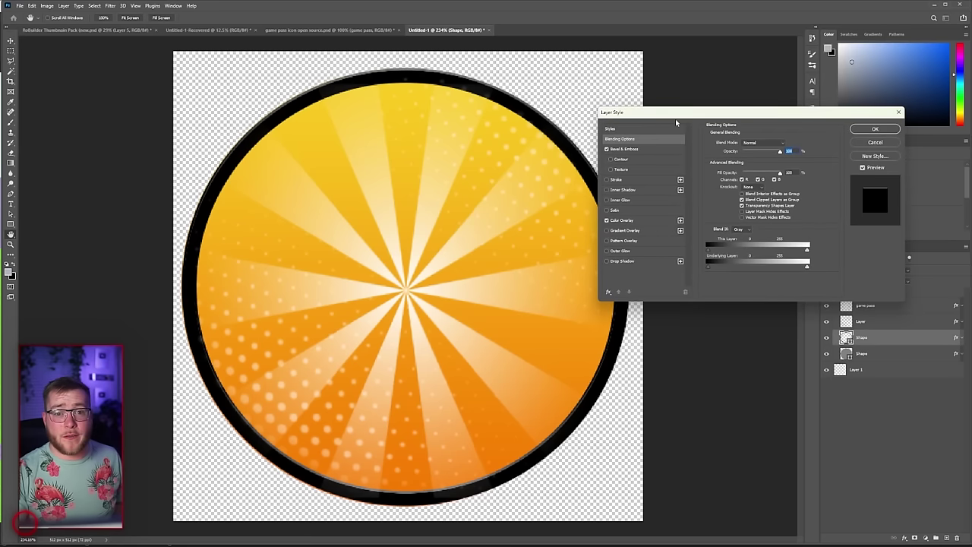
click(630, 220)
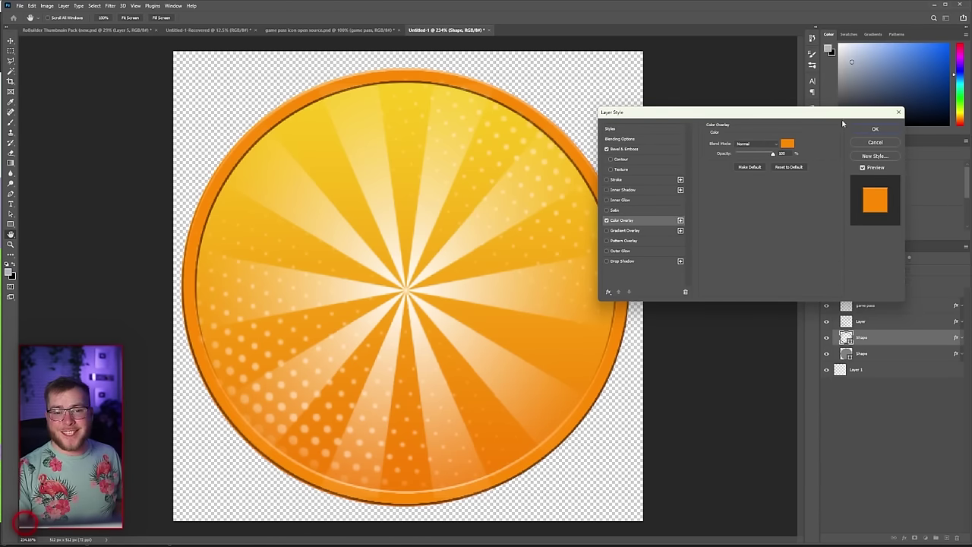
click(875, 129)
Convert the selected badge layers into a single 'game pass' smart object.
scroll(460, 228, down, 3)
scroll(456, 301, up, 1)
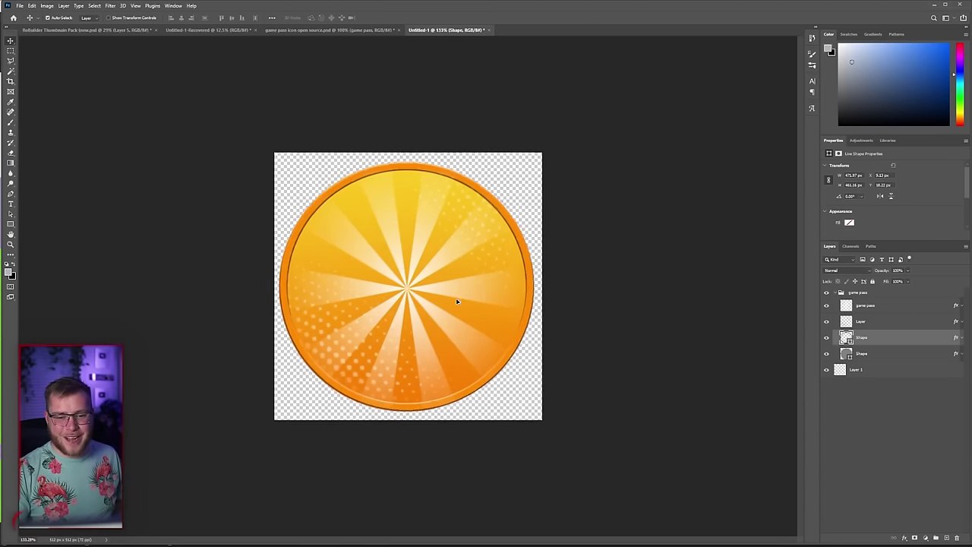
scroll(457, 302, up, 3)
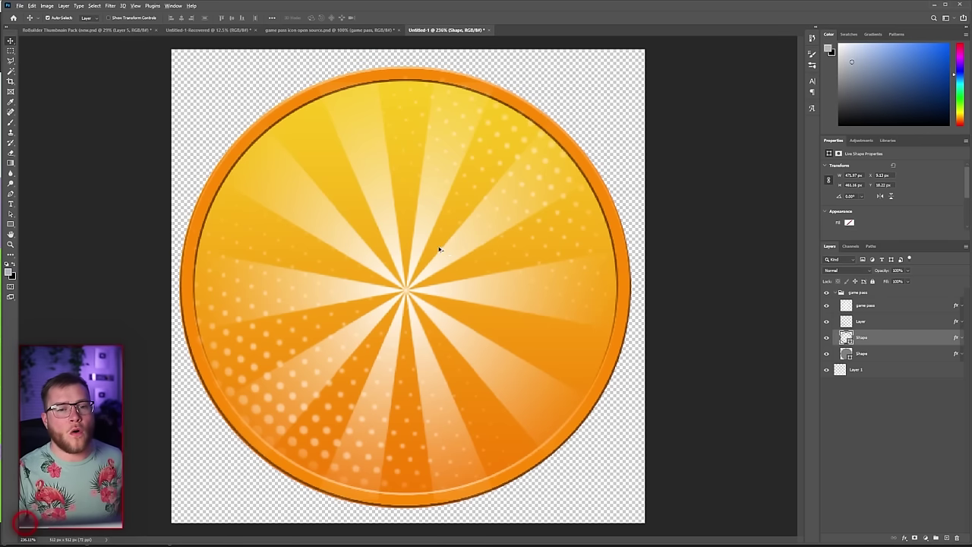
scroll(439, 255, up, 1)
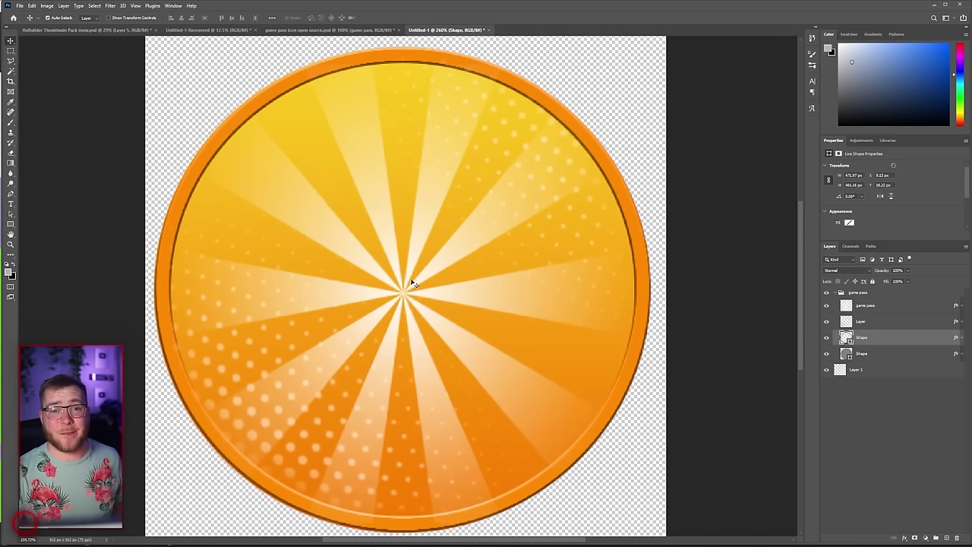
scroll(410, 281, down, 4)
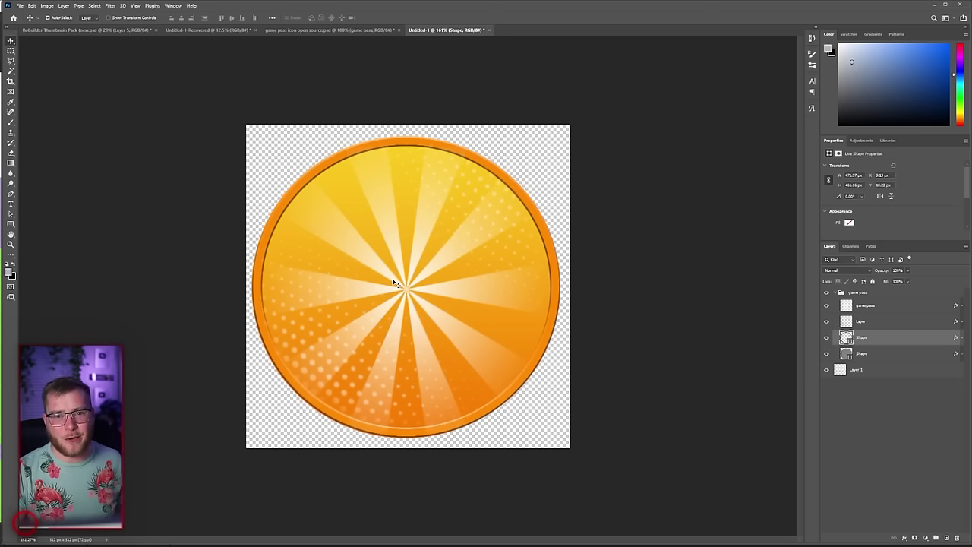
right_click(874, 354)
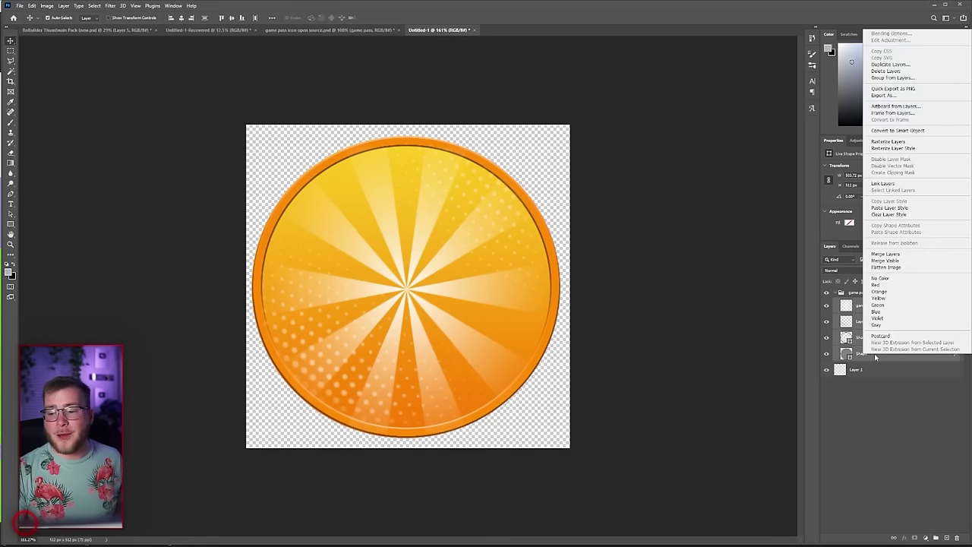
click(898, 130)
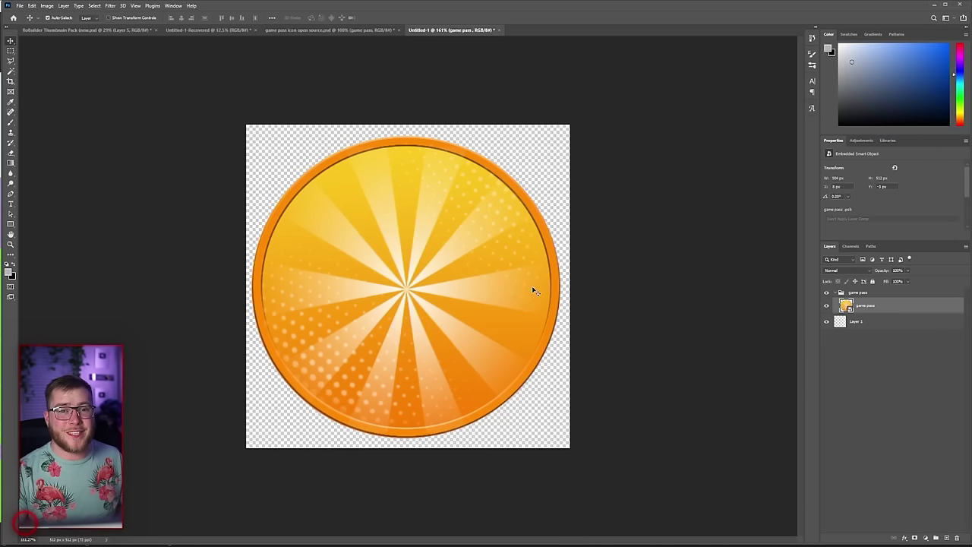
scroll(532, 289, up, 3)
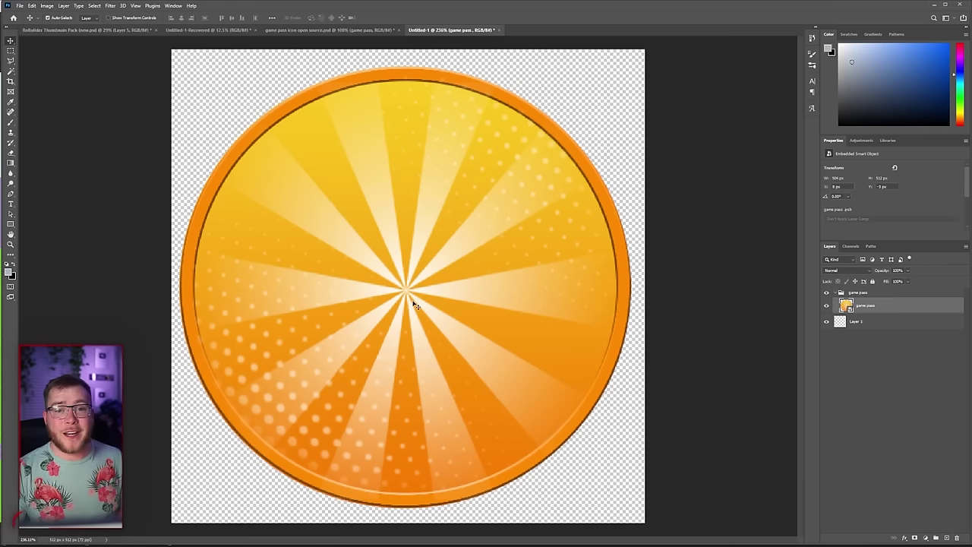
Paste the outlined ITS text layer and add a new x2 text layer.
key(ctrl+v)
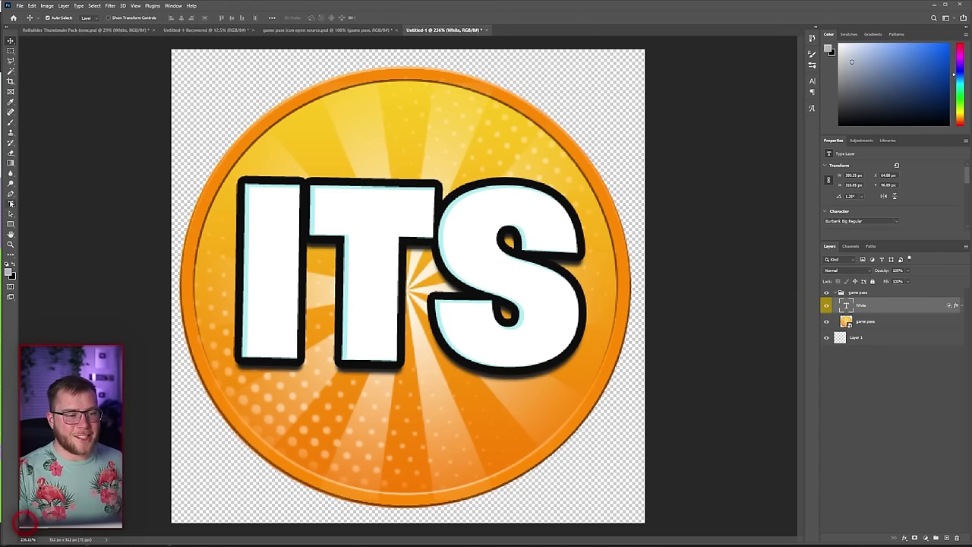
click(11, 203)
click(383, 111)
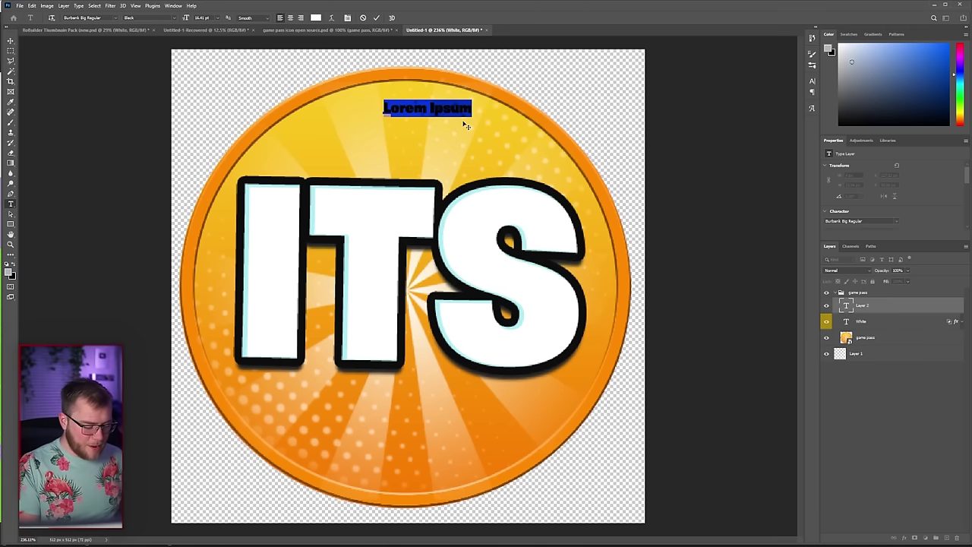
text(2x)
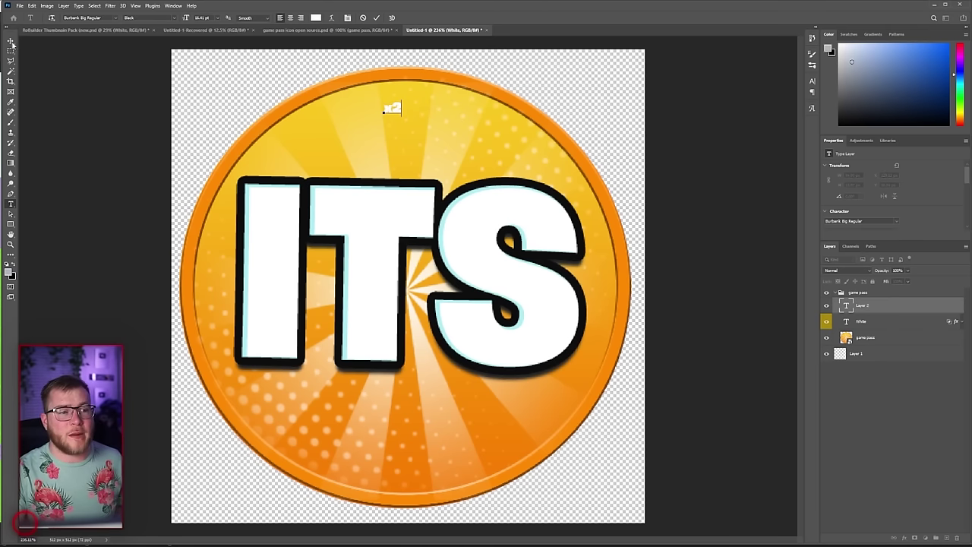
click(235, 54)
Enlarge the x2 text and place it near the badge bottom beneath ITS.
key(ctrl+t)
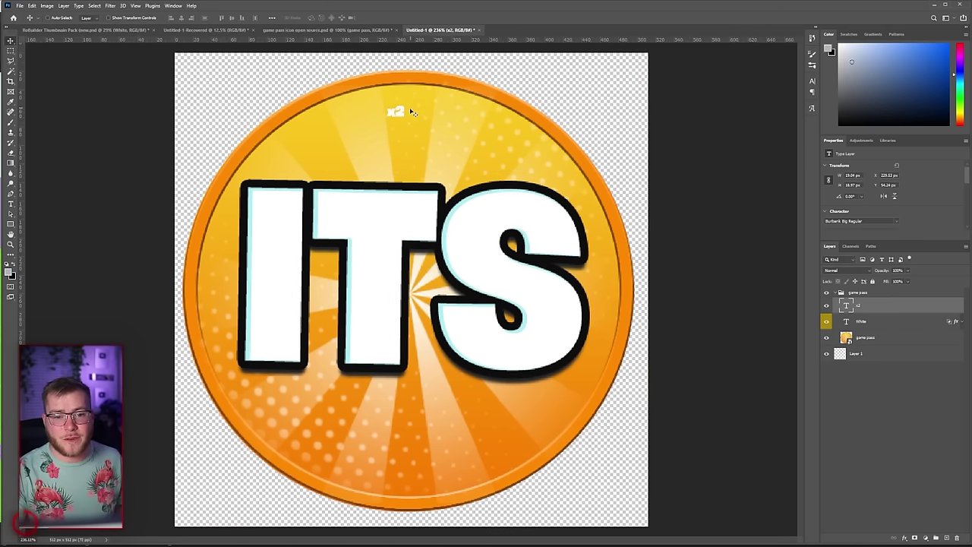
drag(401, 113, 531, 148)
drag(420, 125, 454, 427)
key(Return)
key(Down)
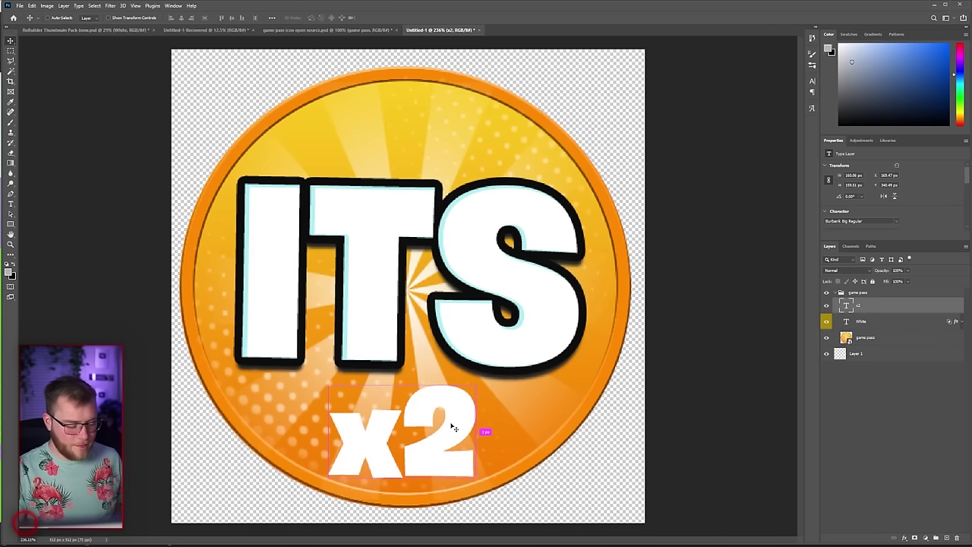
key(ctrl+t)
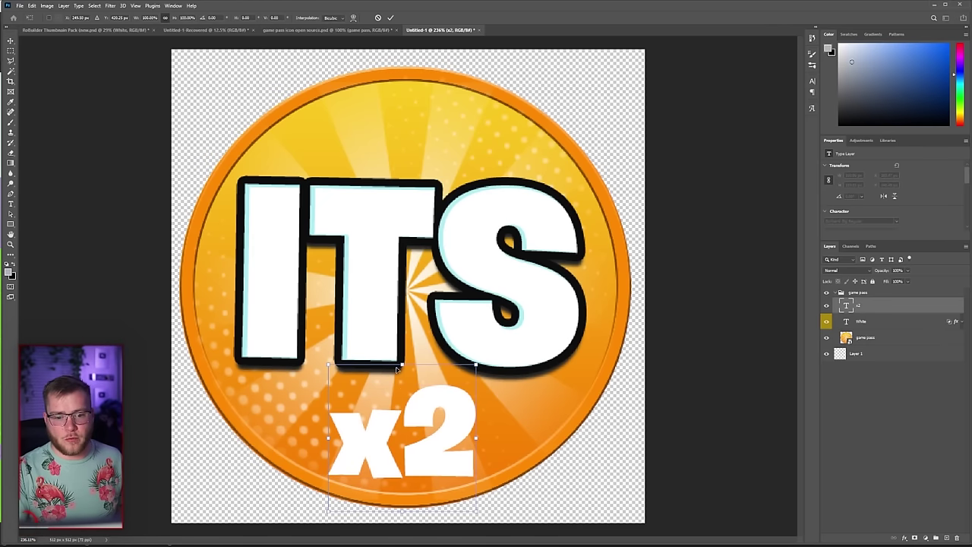
drag(406, 368, 406, 340)
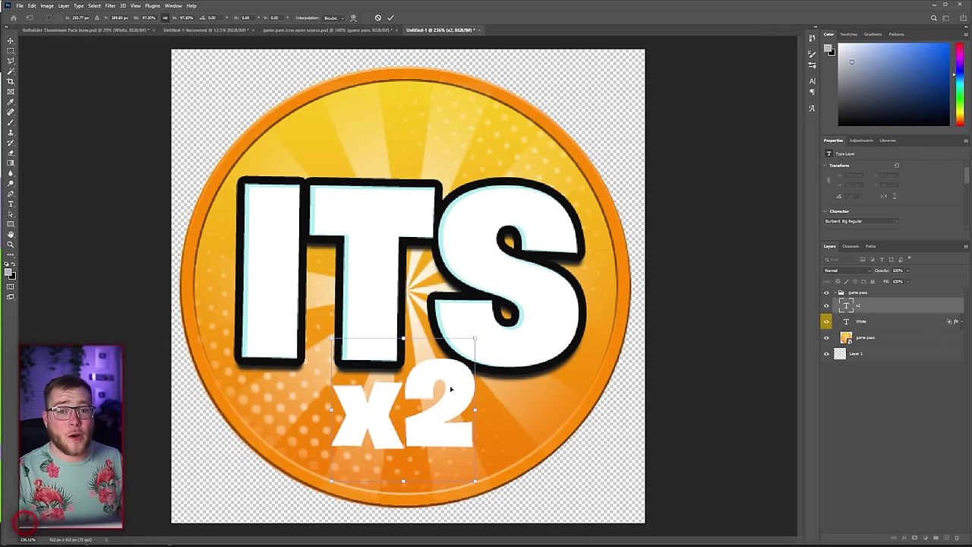
key(Return)
drag(445, 391, 441, 412)
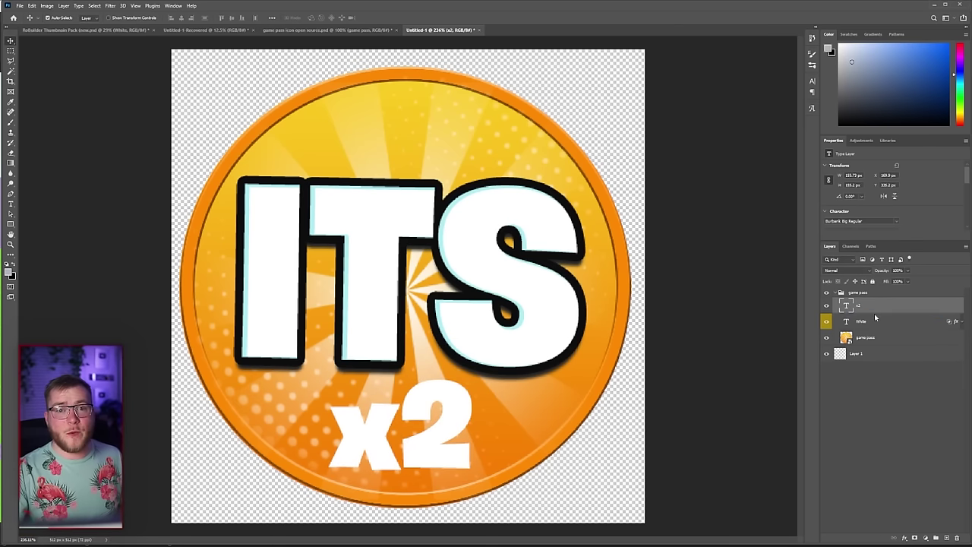
Give x2 a bevel and a light grey-to-white gradient overlay at 47% scale.
double_click(798, 304)
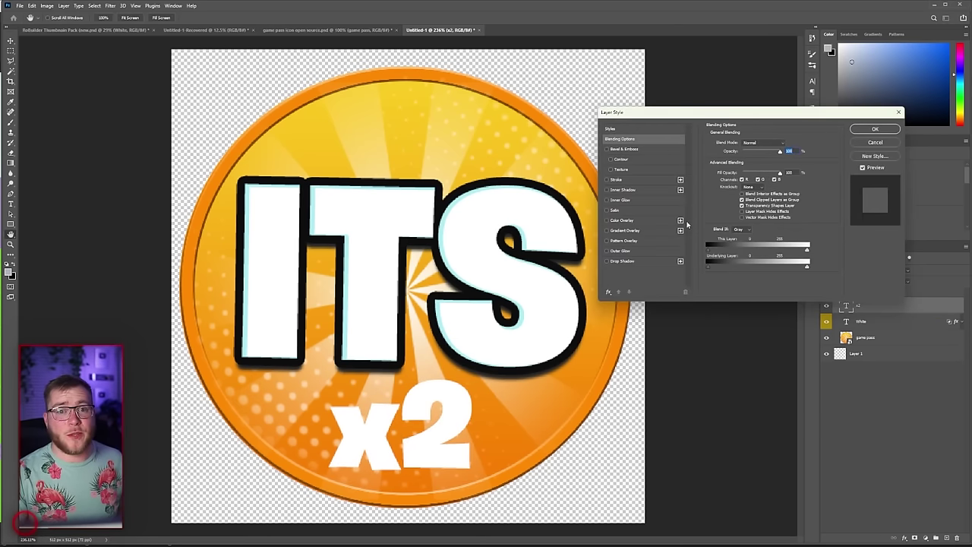
click(607, 149)
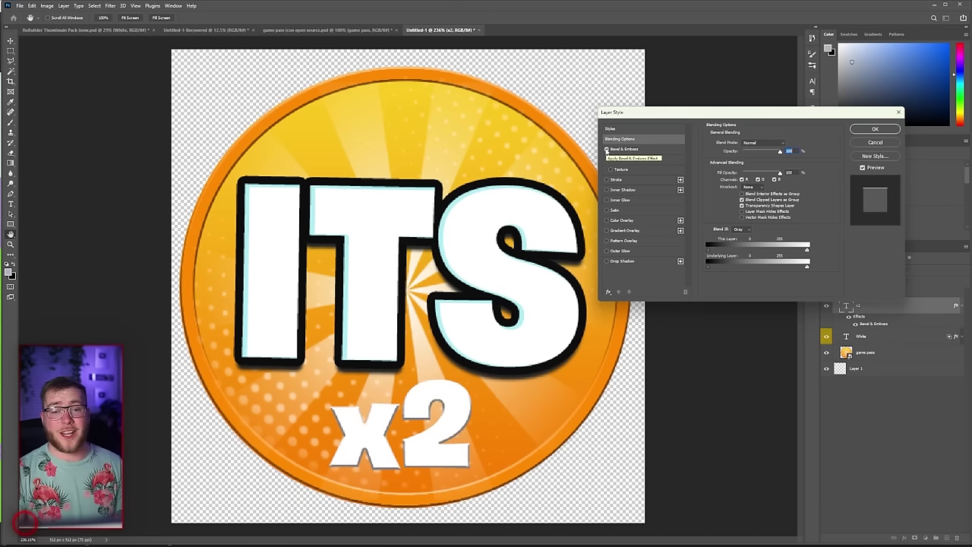
click(623, 230)
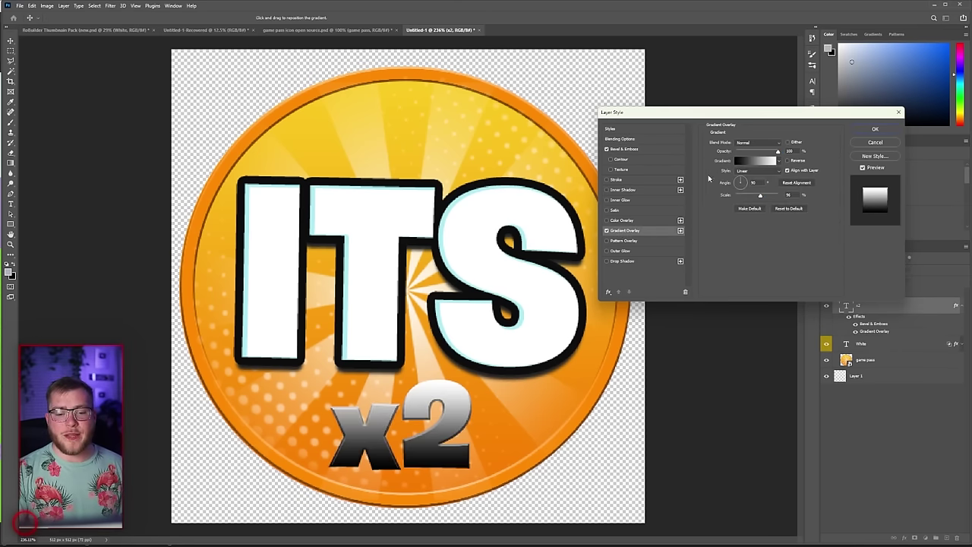
click(748, 161)
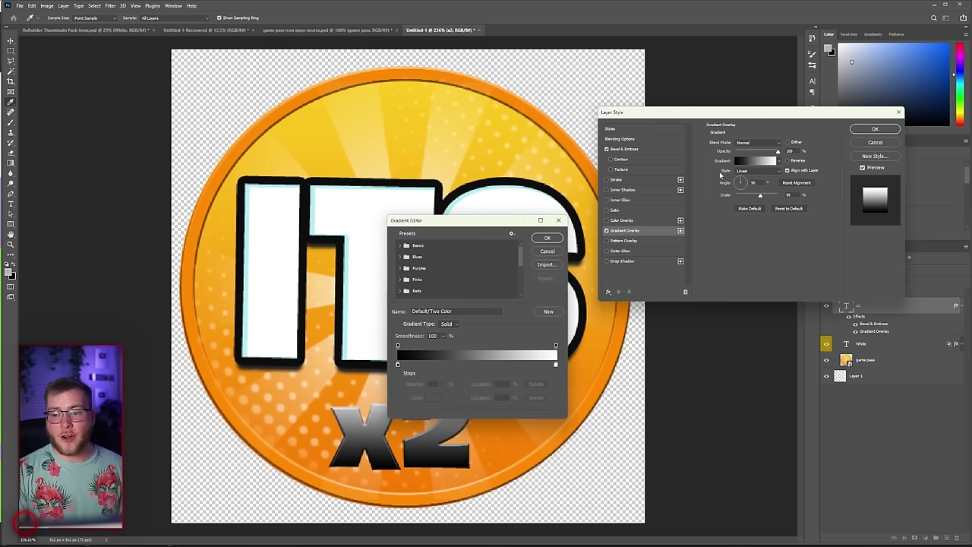
click(398, 365)
double_click(397, 366)
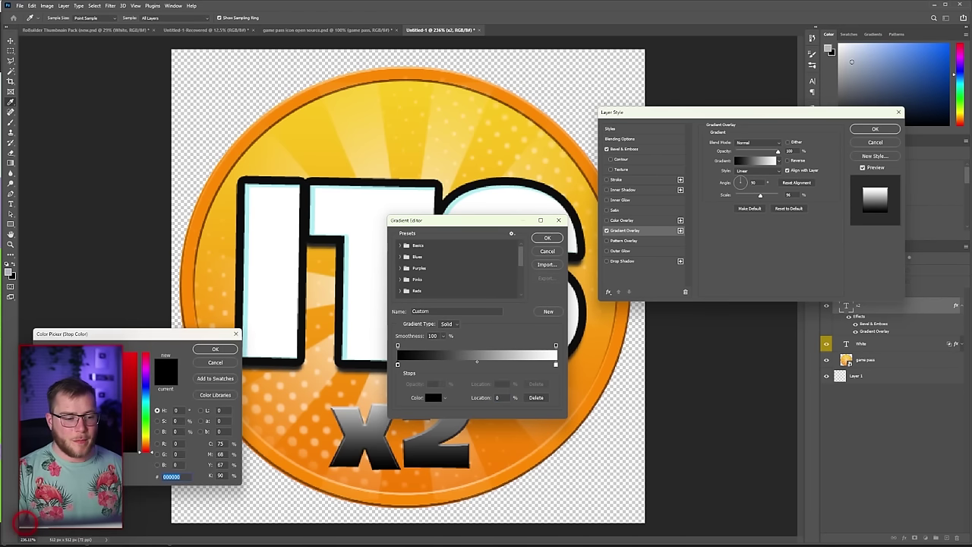
drag(53, 395, 38, 370)
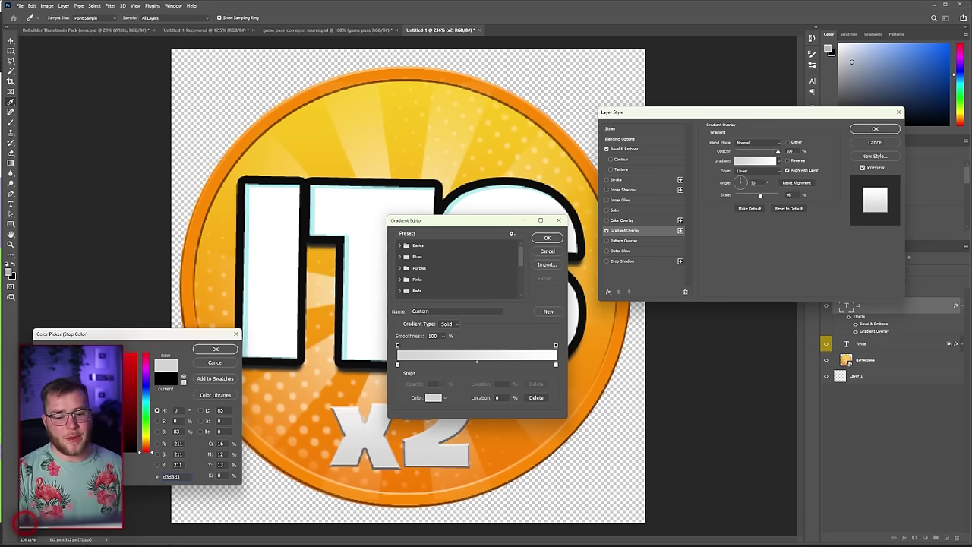
click(205, 350)
click(547, 238)
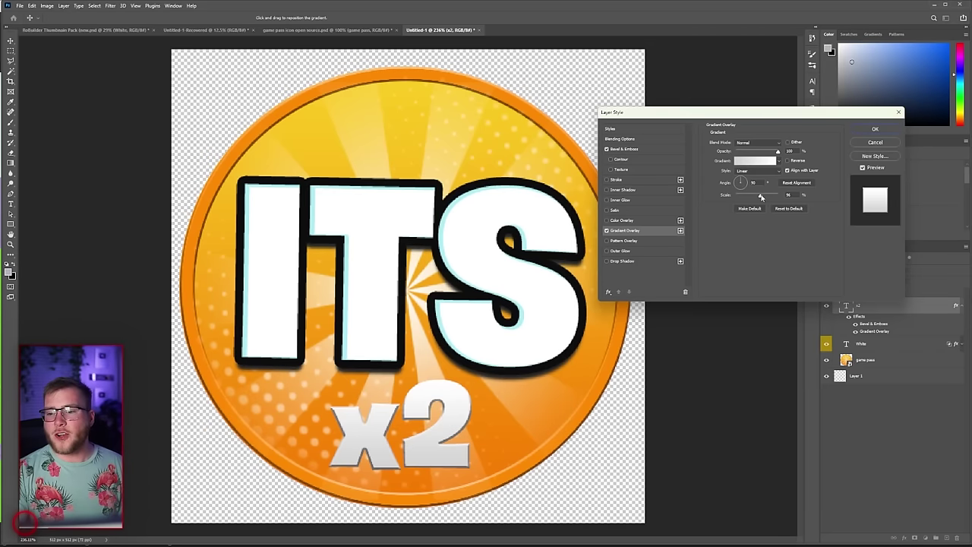
drag(759, 197, 743, 199)
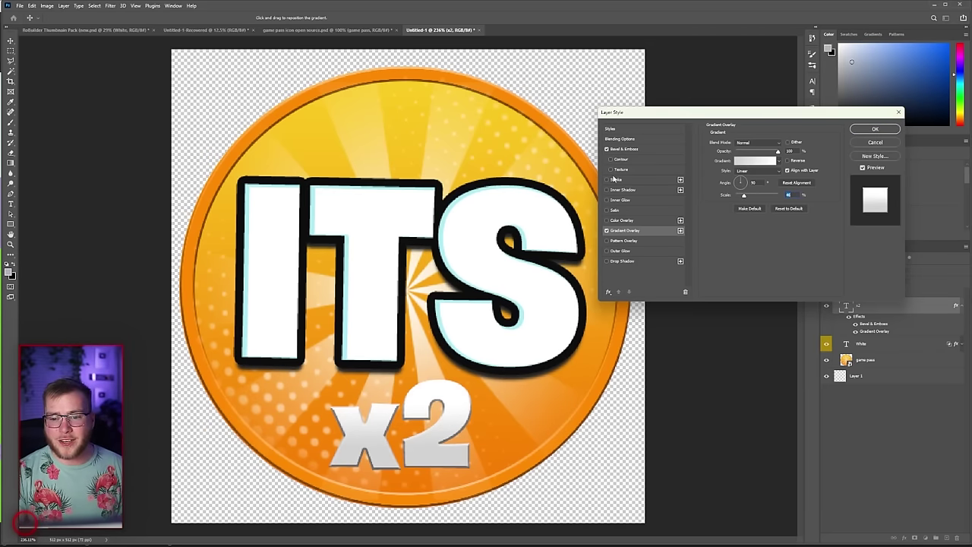
Add a 6 px outside stroke to x2; trial an ffba00 bevel shadow, then discard it.
click(616, 180)
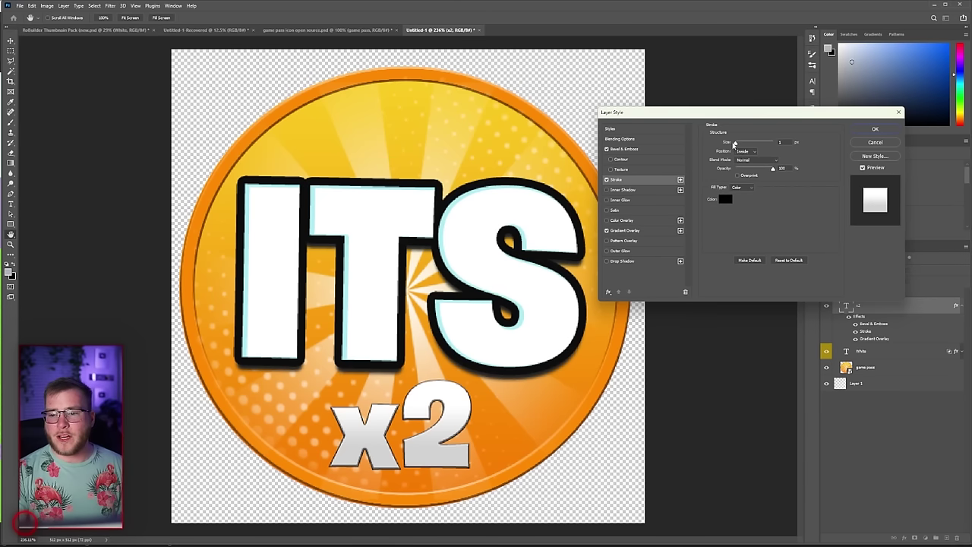
click(743, 151)
click(743, 146)
drag(736, 142, 738, 149)
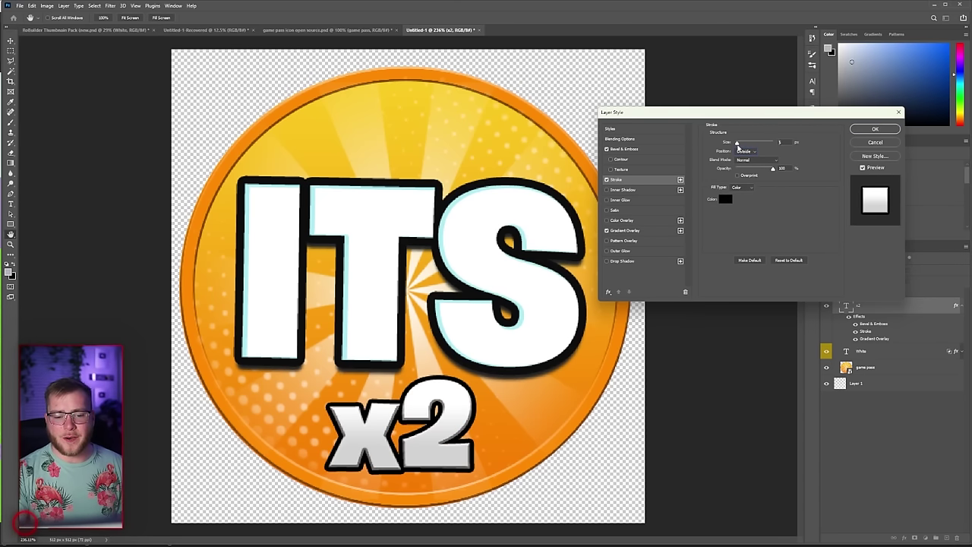
click(629, 152)
click(789, 266)
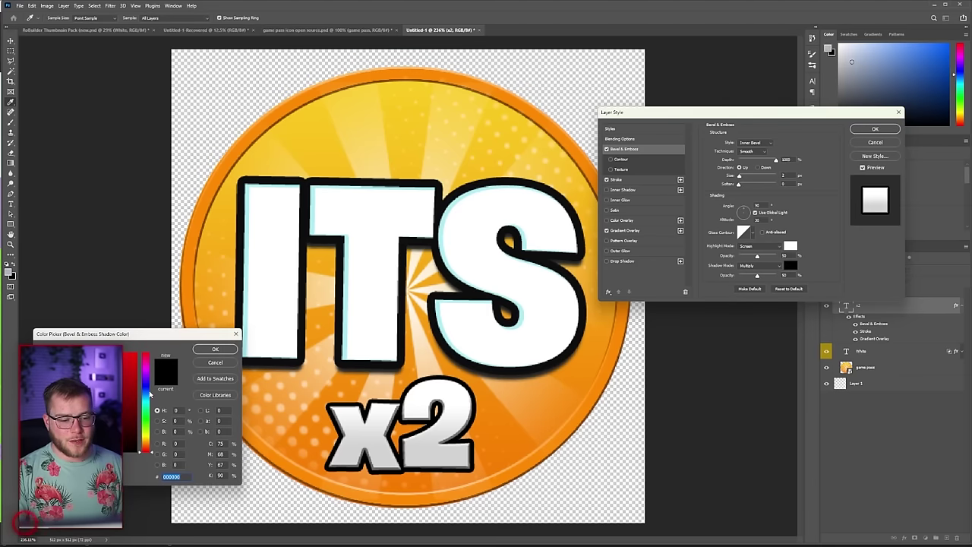
text(ffba00)
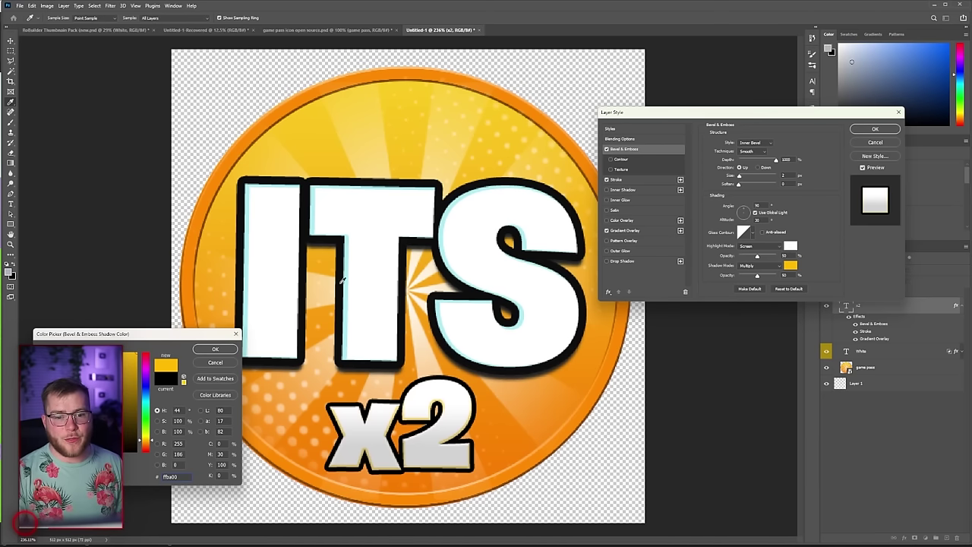
click(223, 363)
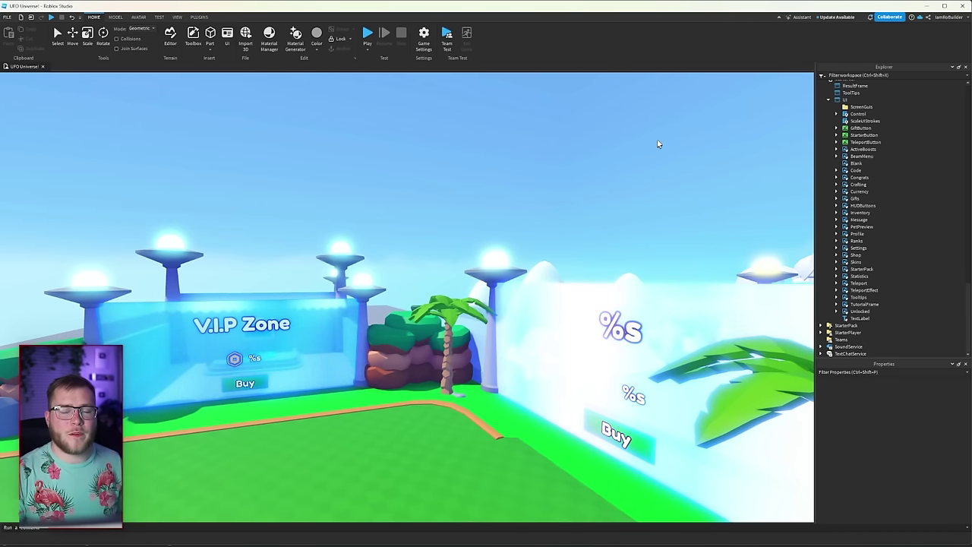
key(d)
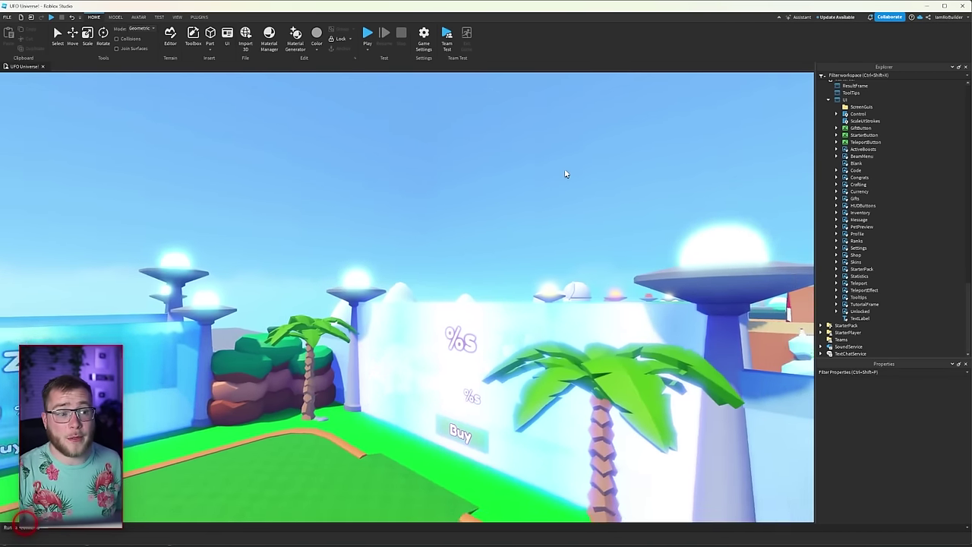
key(a)
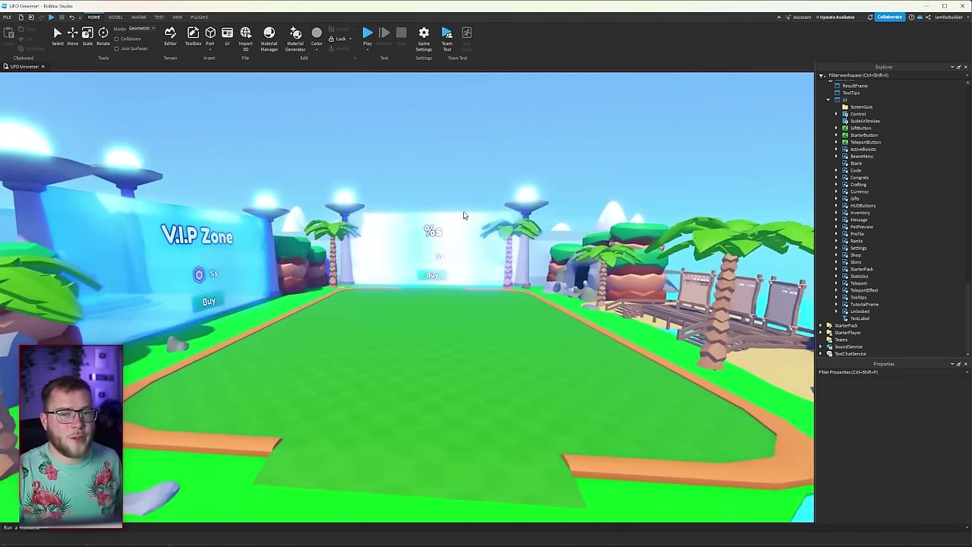
key(d)
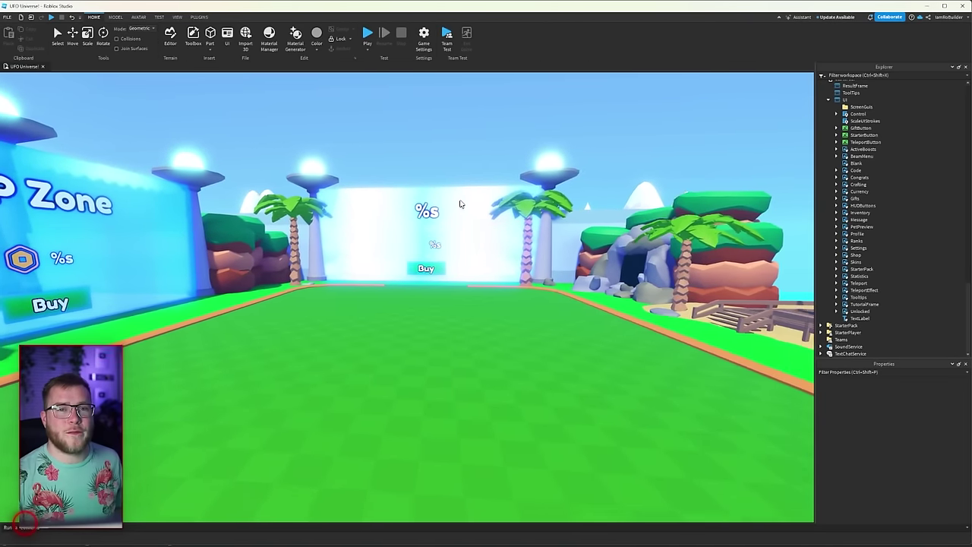
key(a)
key(s)
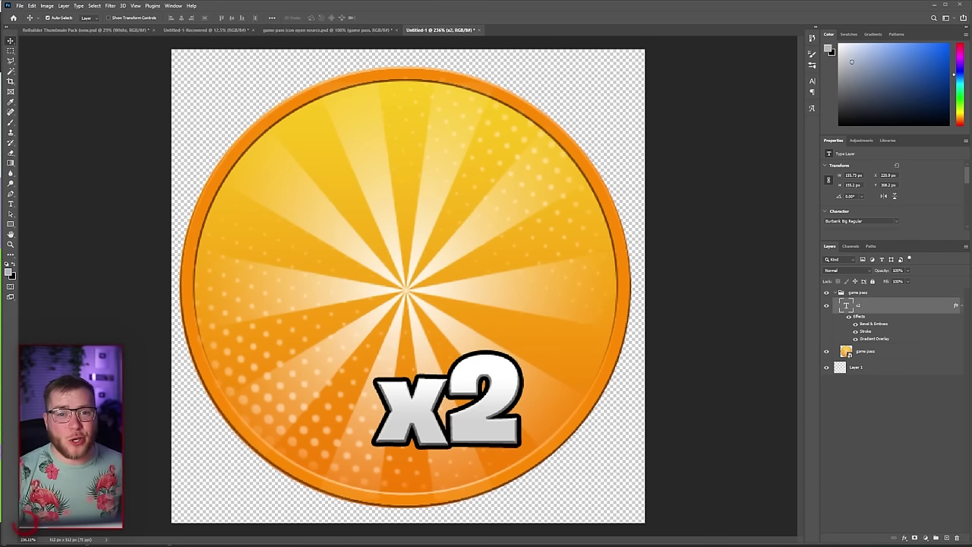
Place the coin image on the badge, scaled down and tilted above the x2 label.
drag(288, 234, 393, 282)
drag(409, 99, 425, 216)
drag(582, 207, 549, 130)
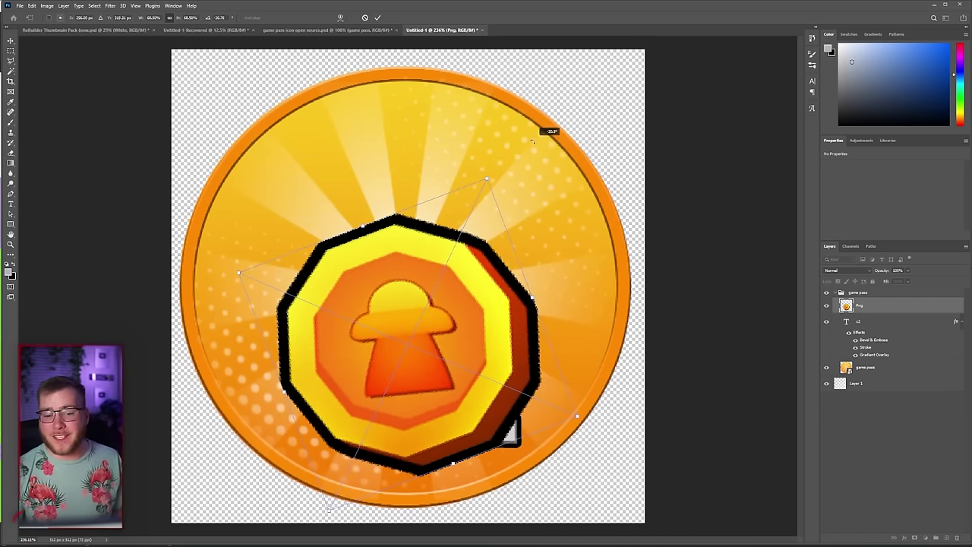
drag(463, 304, 472, 276)
drag(363, 198, 391, 236)
drag(352, 140, 357, 163)
drag(381, 220, 392, 239)
key(Return)
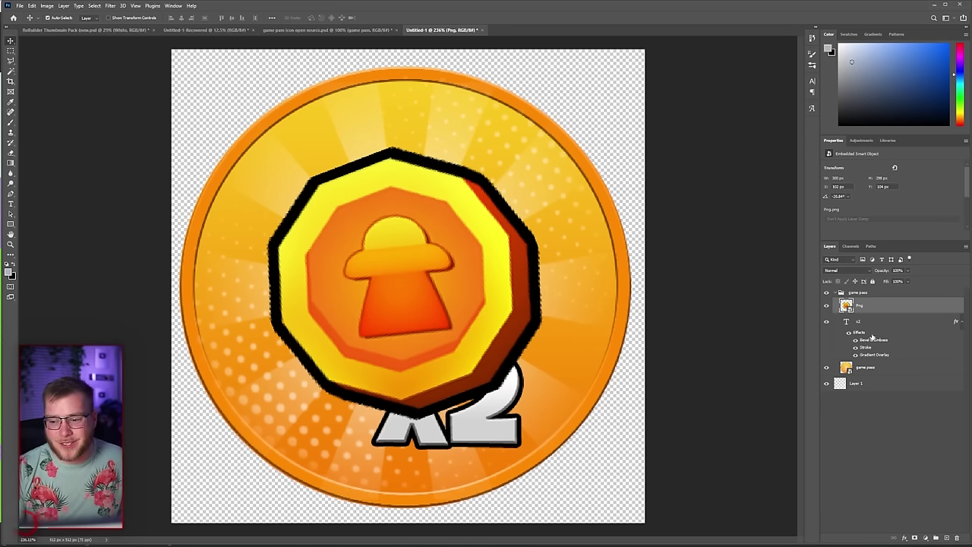
Move the sunburst to the bottom, stack x2 above the coin, and set x2 on the coin's lower right.
drag(871, 368, 887, 419)
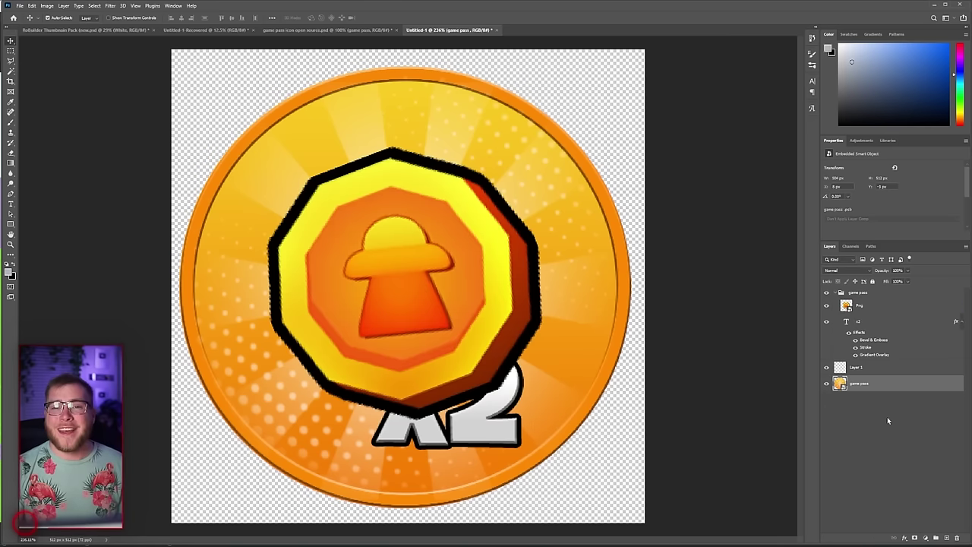
drag(873, 367, 878, 362)
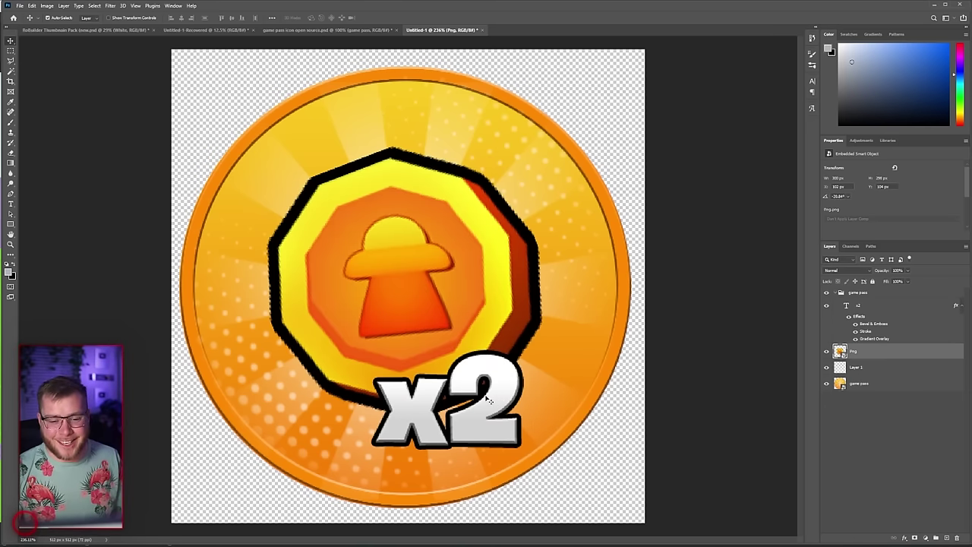
drag(487, 401, 510, 376)
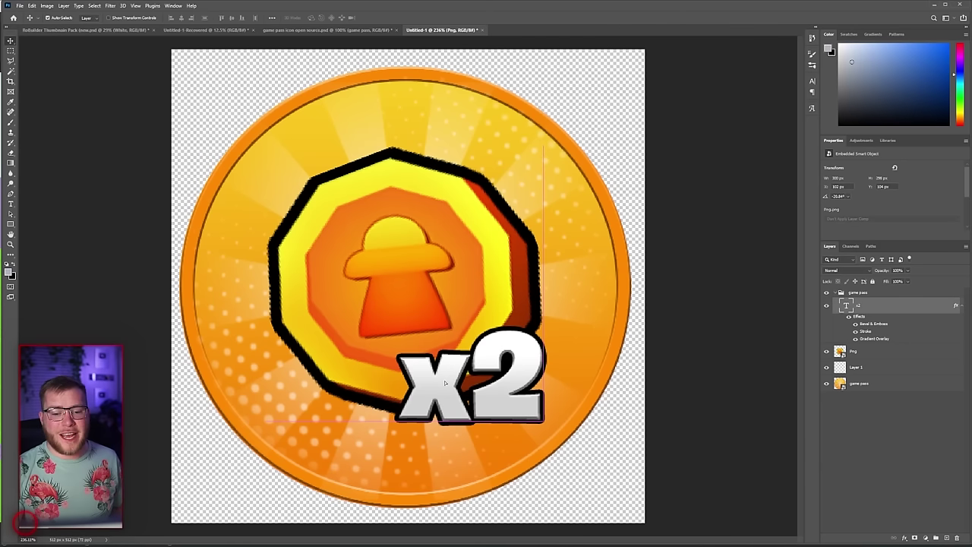
drag(402, 251, 411, 294)
key(ctrl+t)
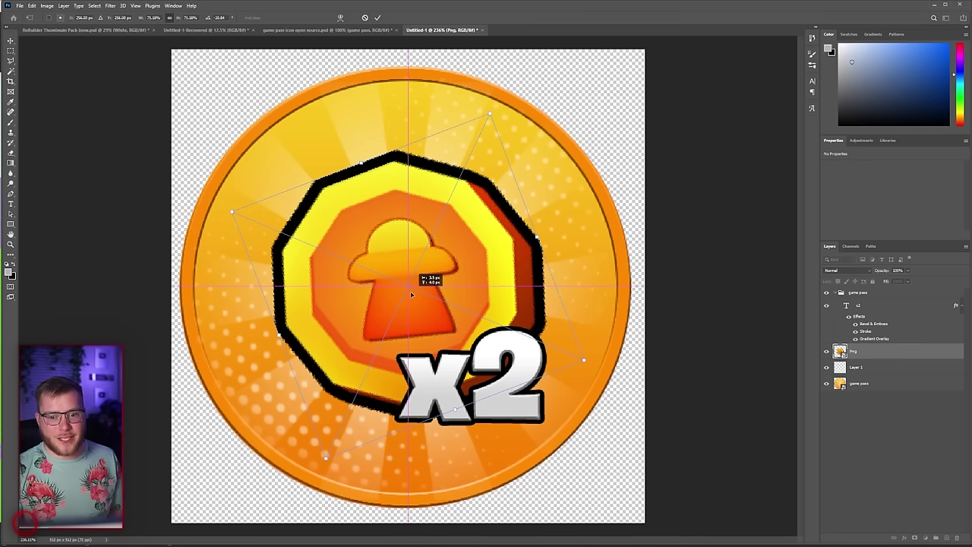
Commit the coin transform, then nudge the coin and x2 label together right and down.
key(Return)
scroll(411, 295, down, 5)
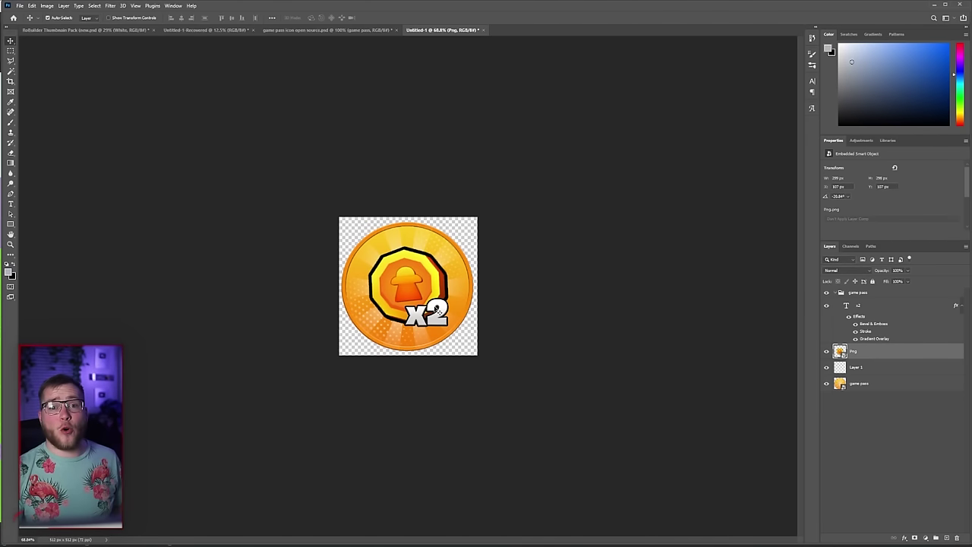
scroll(438, 309, up, 5)
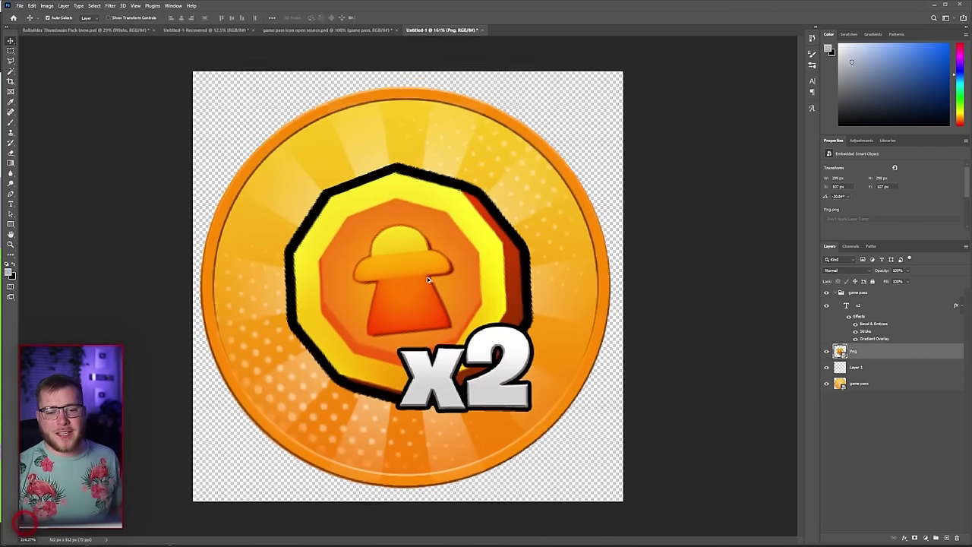
scroll(393, 165, down, 5)
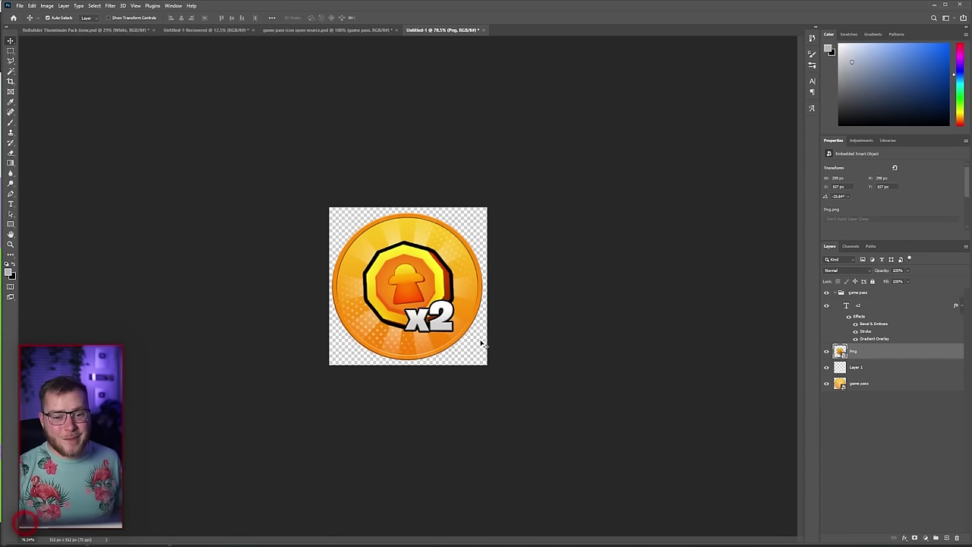
scroll(470, 329, up, 2)
scroll(469, 329, up, 2)
mouse_move(401, 304)
mouse_down()
mouse_move(414, 291)
mouse_move(409, 298)
mouse_up()
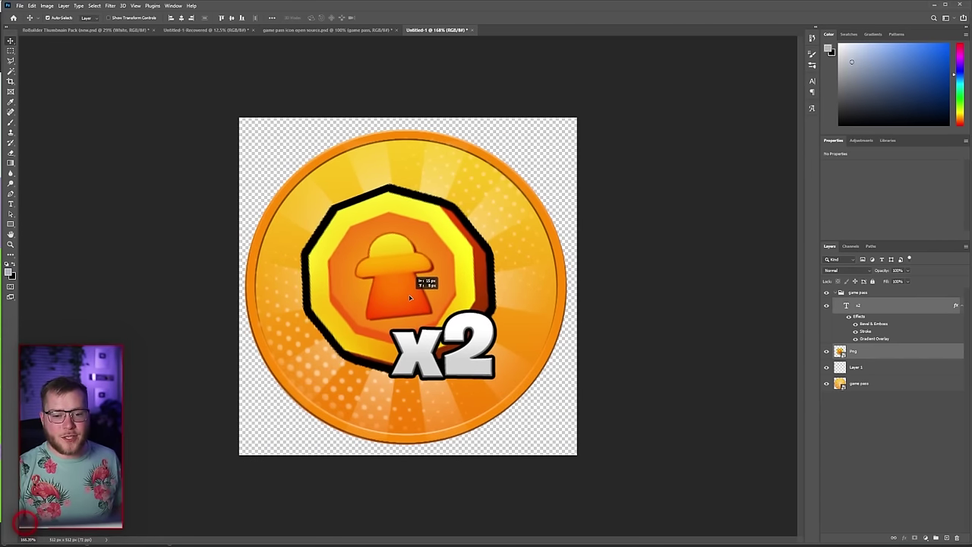
drag(411, 298, 420, 304)
key(ctrl+t)
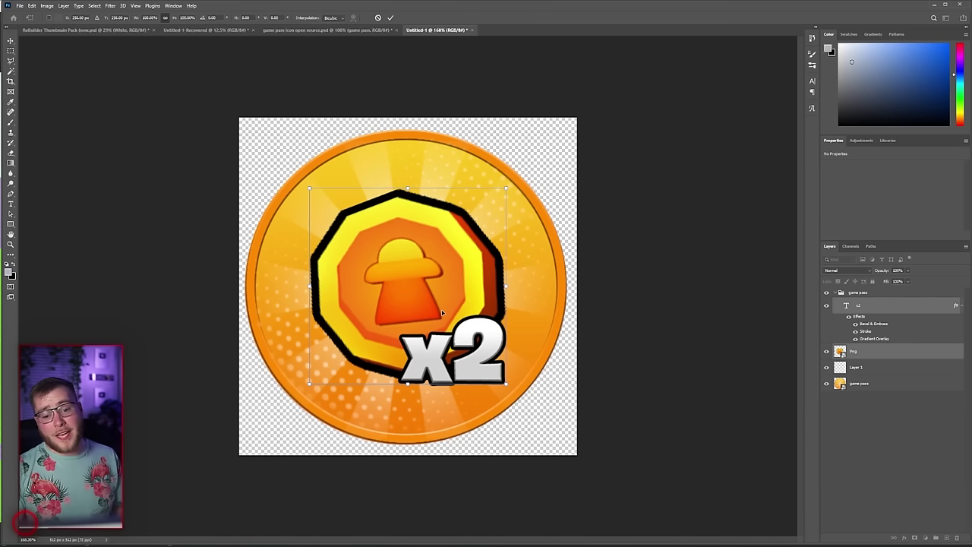
key(Return)
Deselect the layers and use Export As to save the icon as a 512 × 512 PNG with transparency.
click(681, 241)
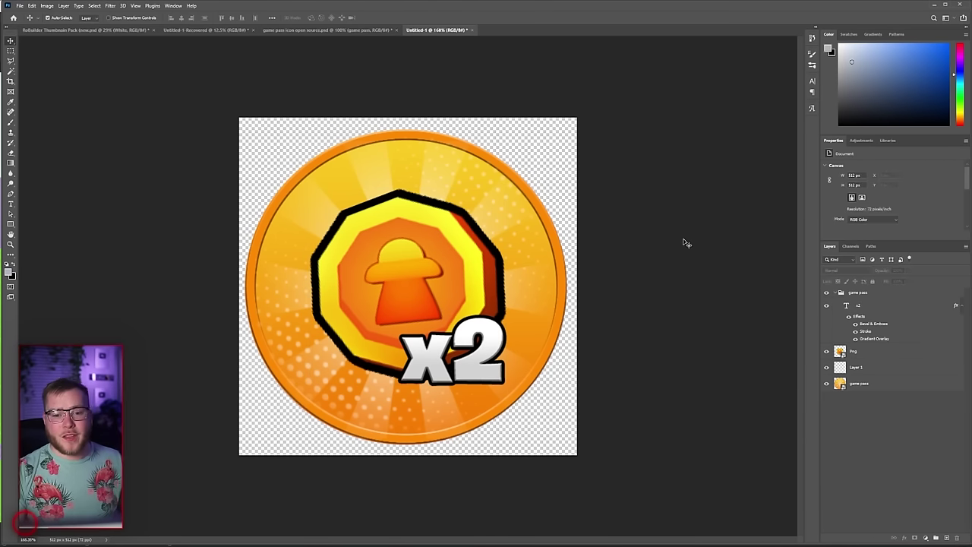
click(20, 6)
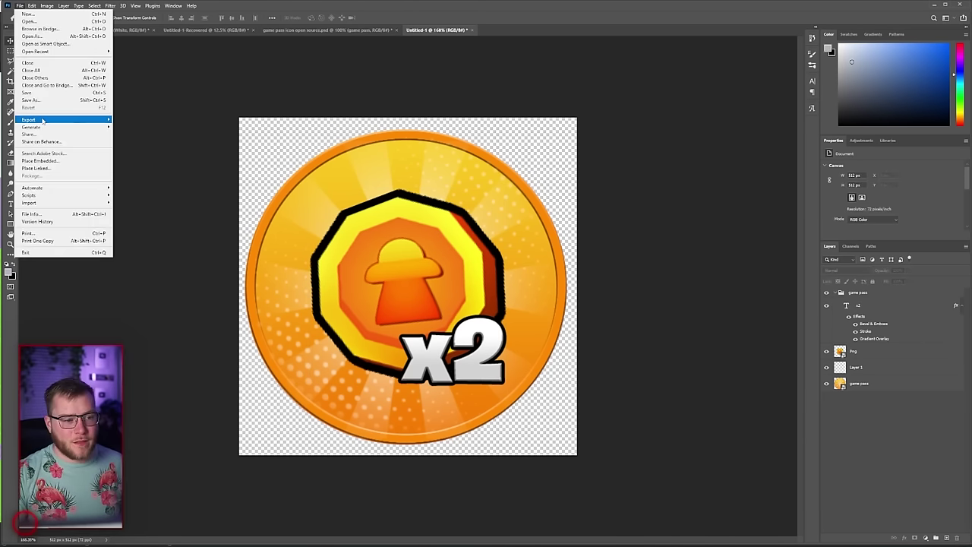
mouse_move(61, 123)
click(156, 127)
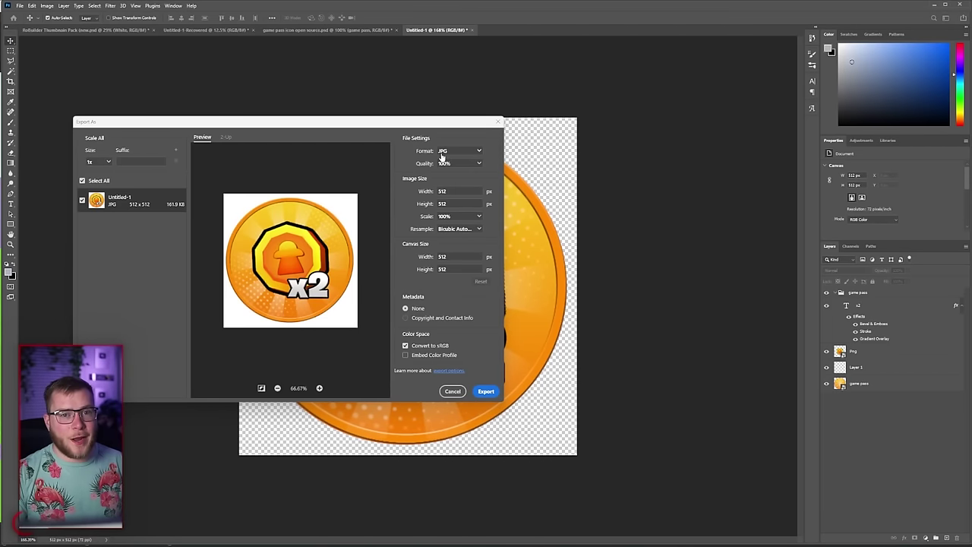
click(441, 152)
click(449, 164)
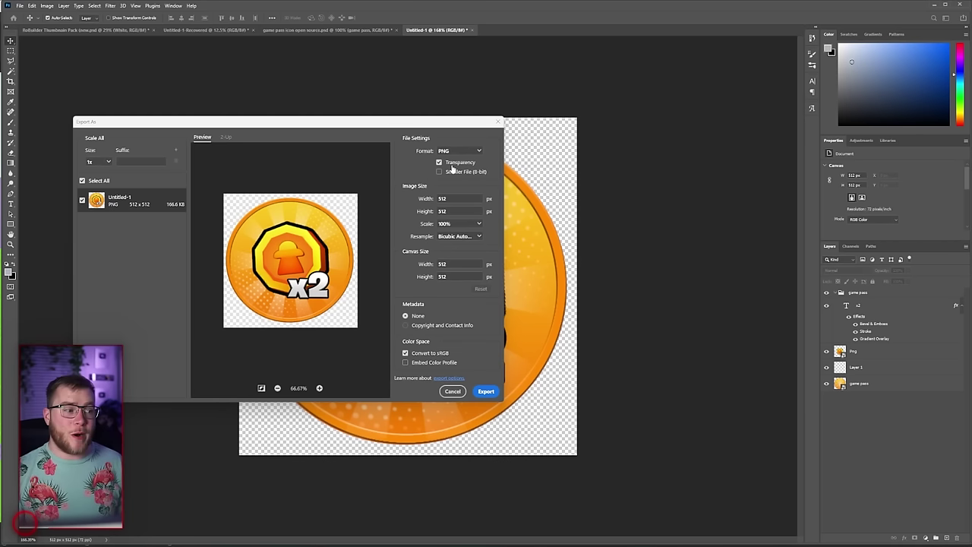
key(Escape)
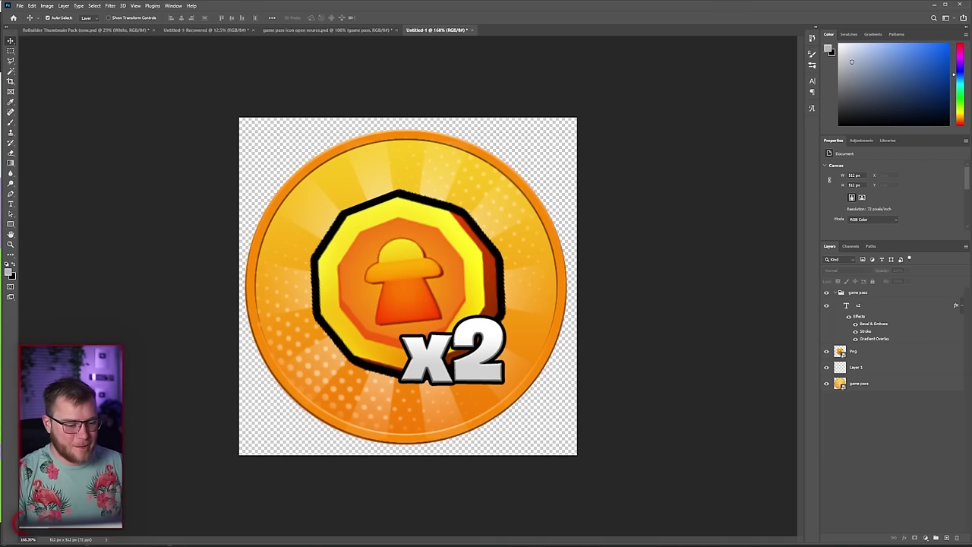
On the sunburst layer, discard a trial Color Balance and apply Hue/Saturation with Hue -22.
click(414, 275)
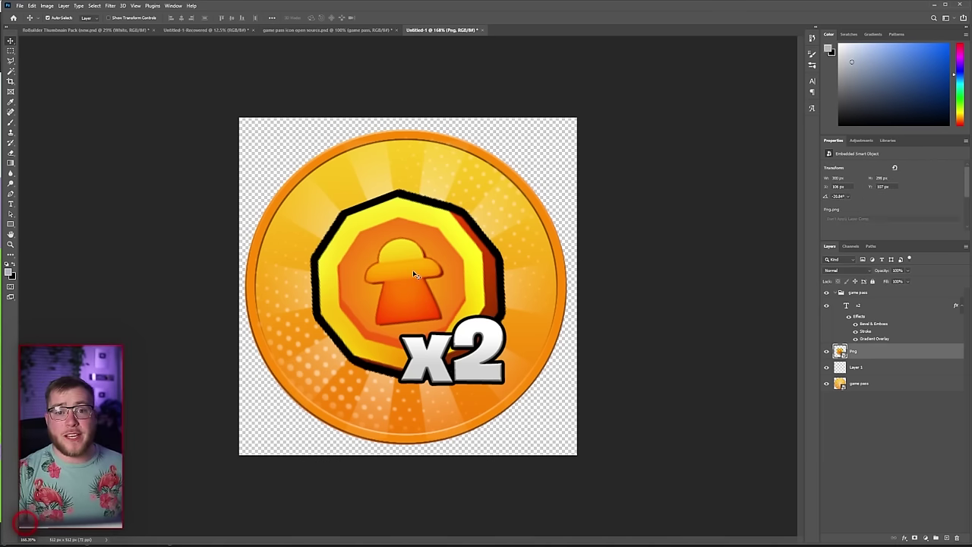
click(447, 175)
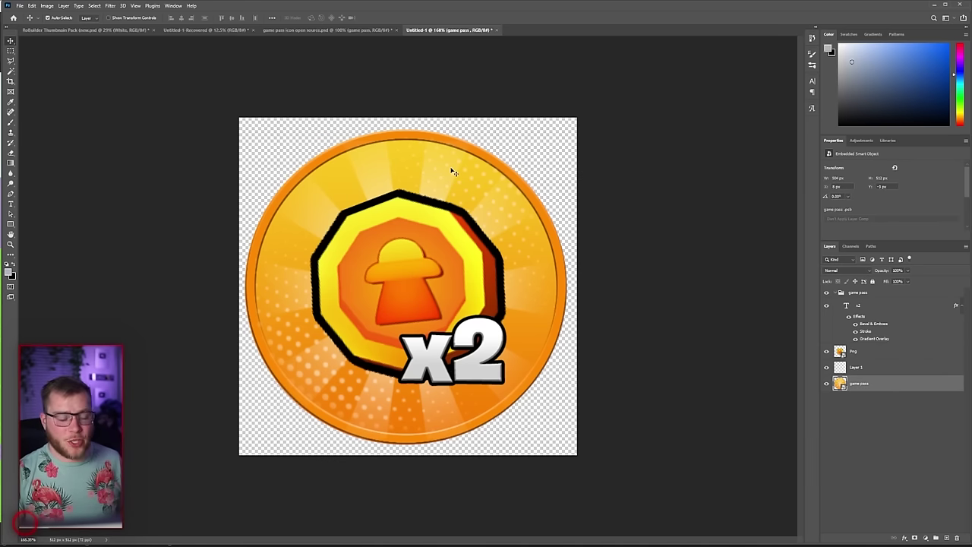
drag(451, 167, 458, 173)
key(ctrl+u)
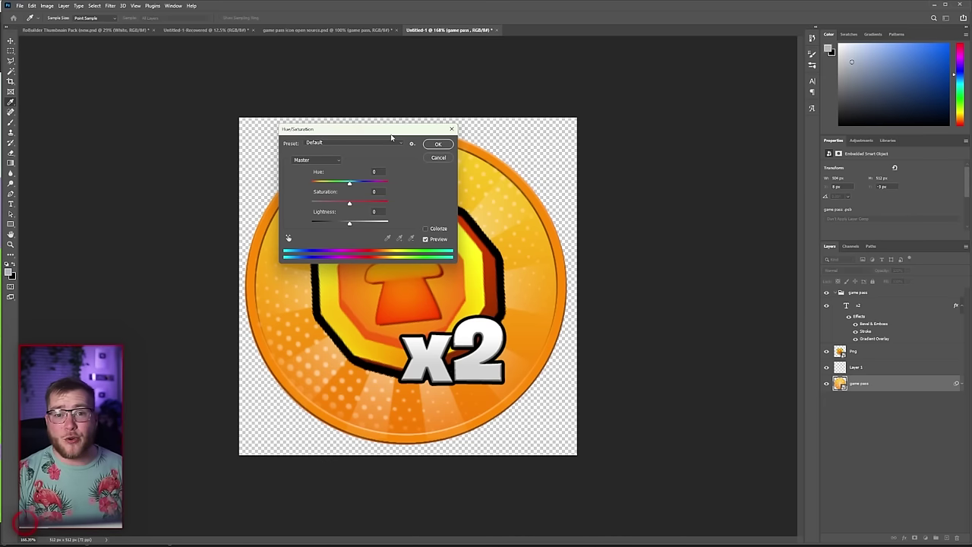
click(452, 130)
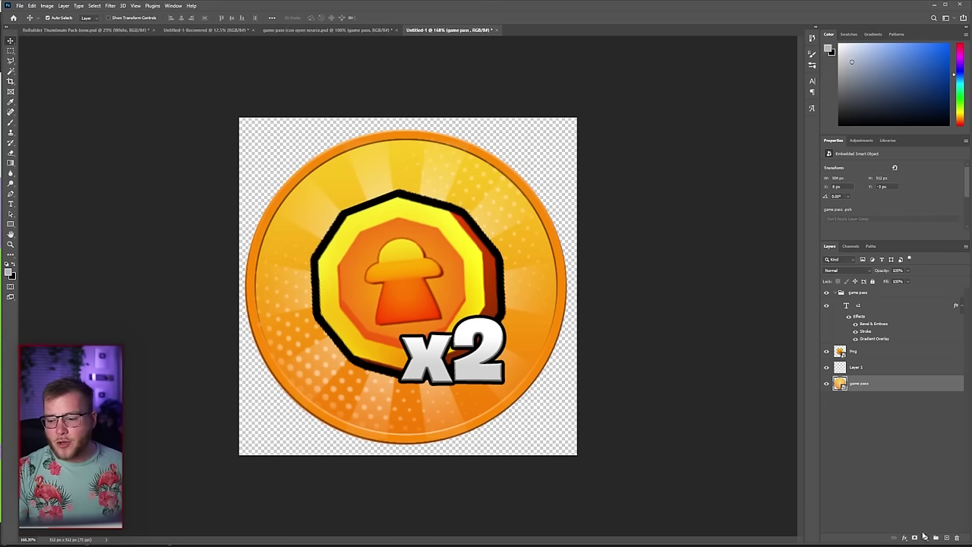
click(926, 538)
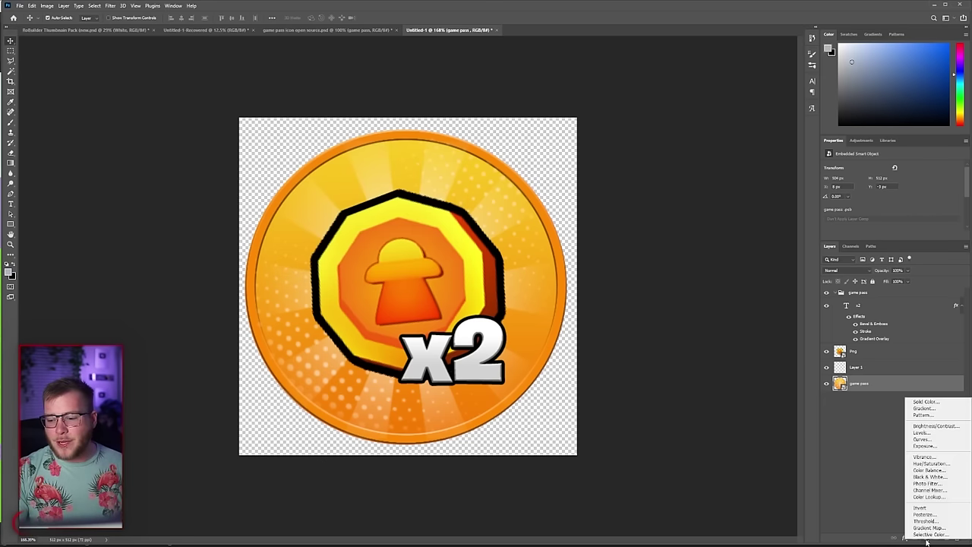
click(929, 471)
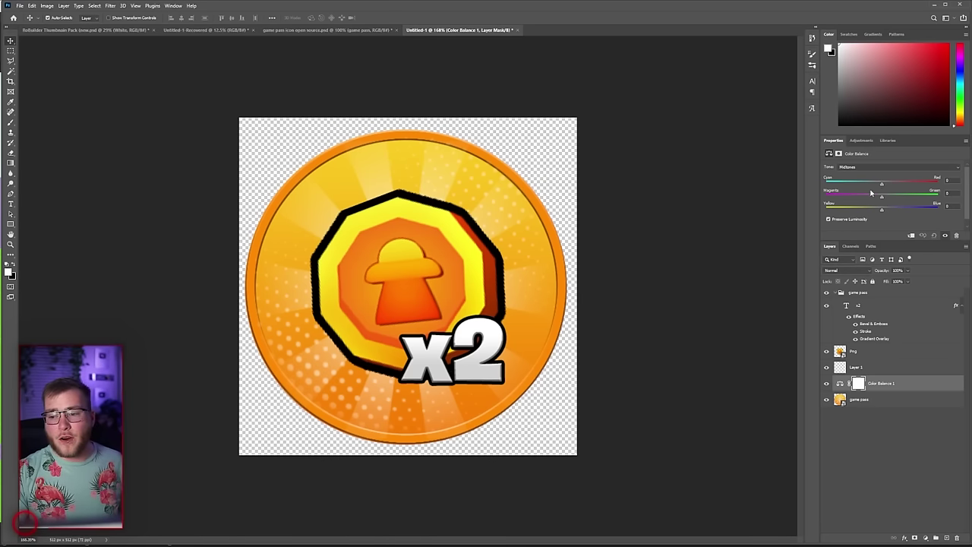
key(Delete)
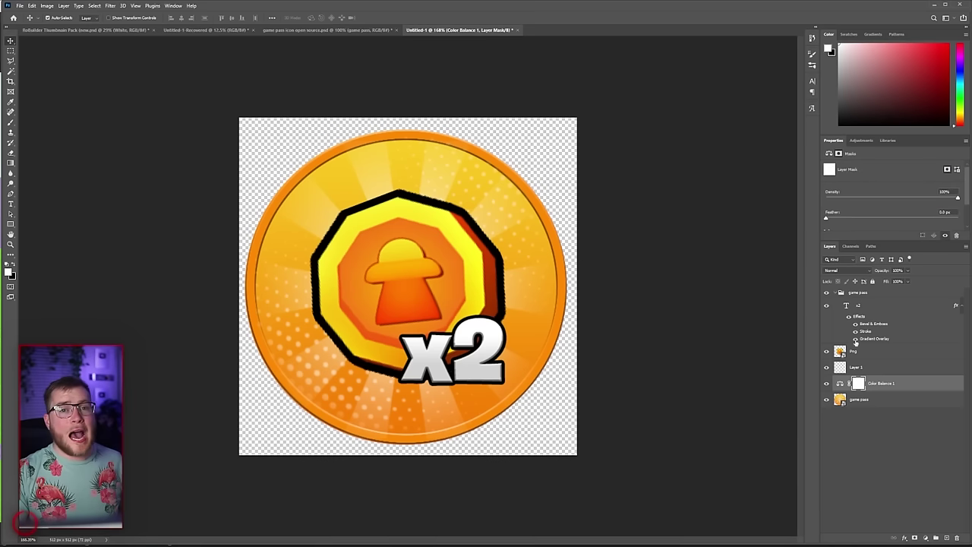
key(ctrl+u)
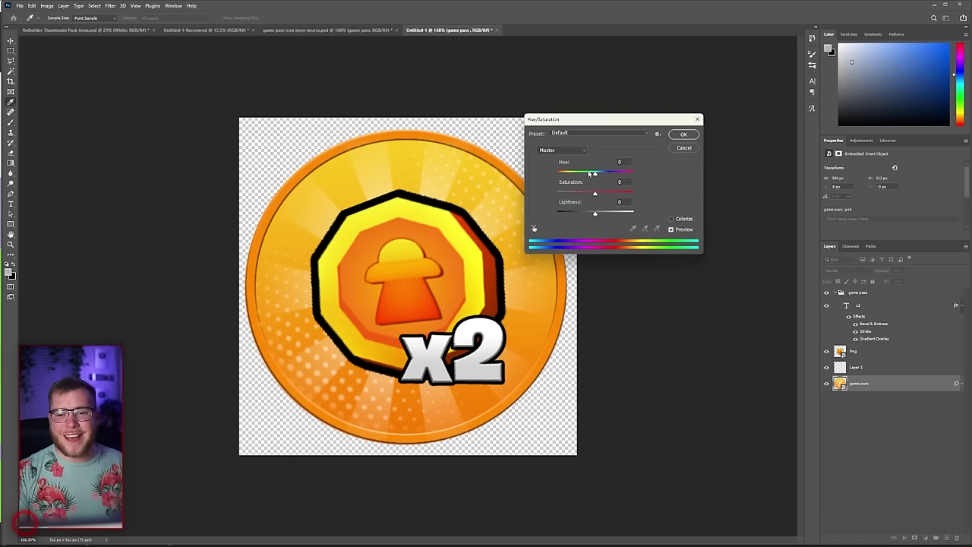
drag(594, 176, 587, 177)
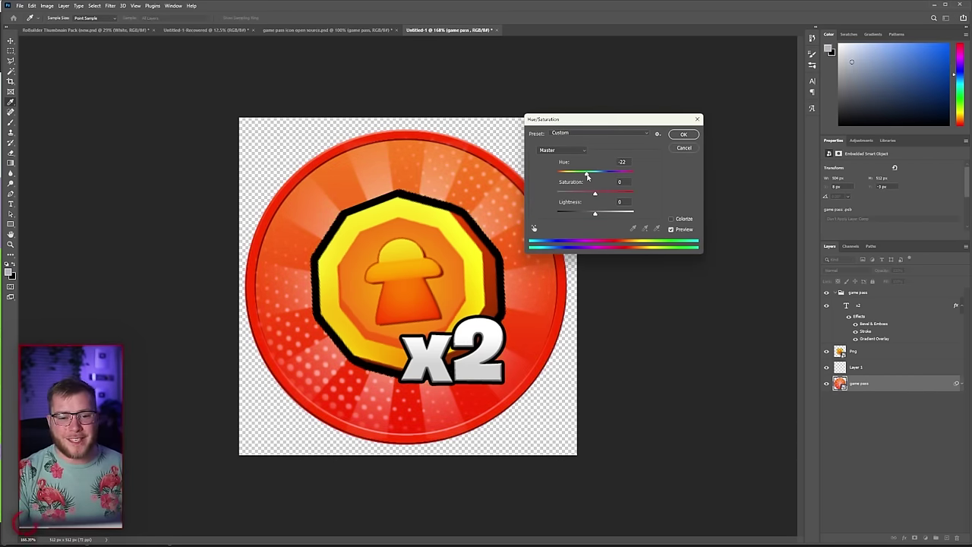
click(684, 134)
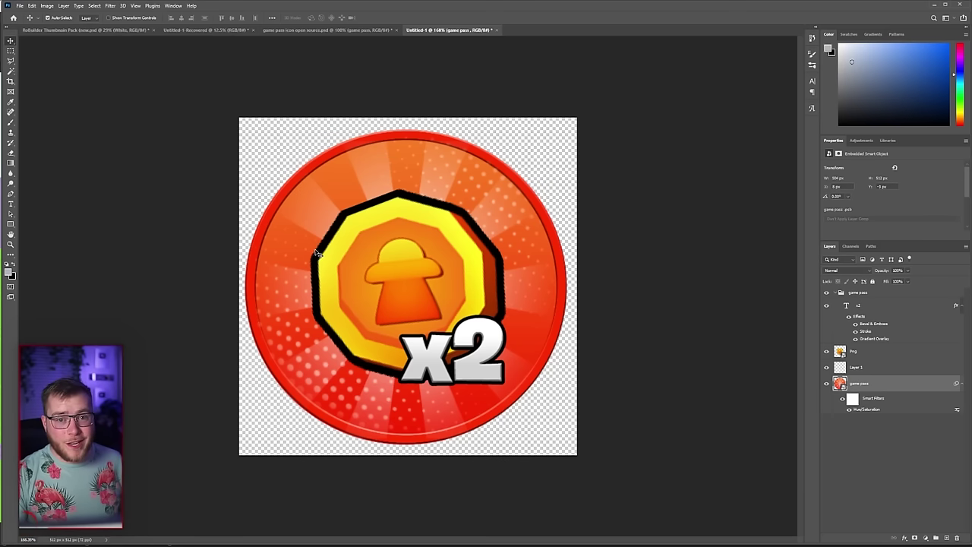
Place the Pet Brown Outline 256 image above the coin and enlarge it over the coin.
click(24, 521)
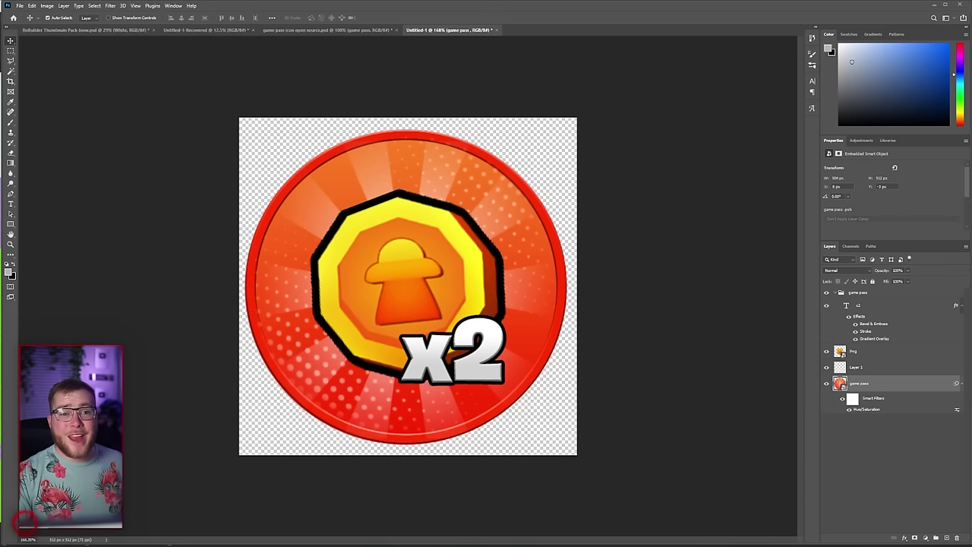
drag(243, 262, 407, 268)
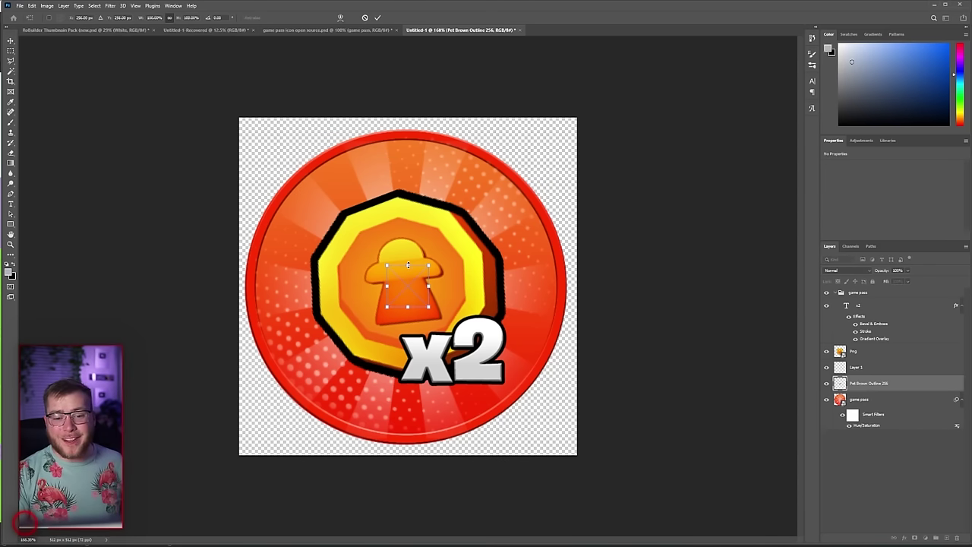
drag(424, 209, 430, 248)
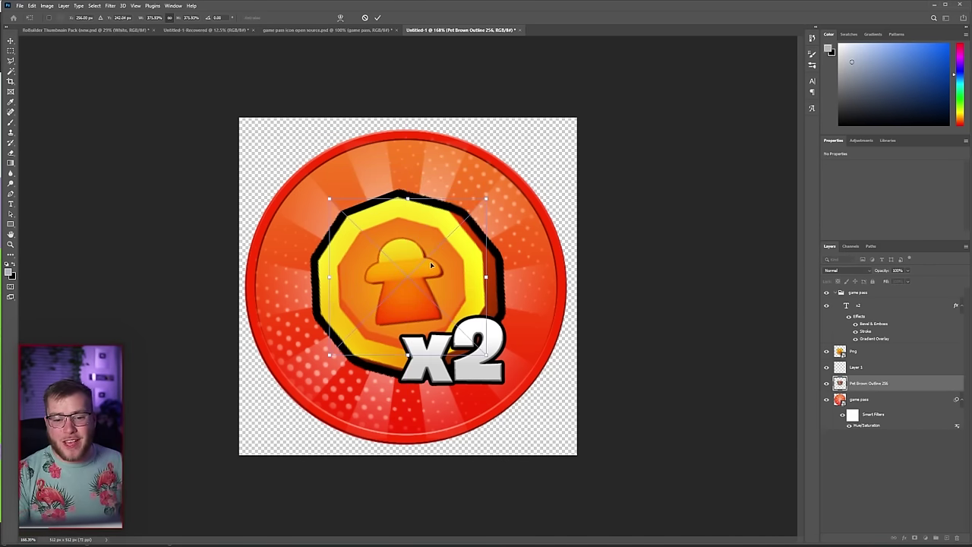
key(Return)
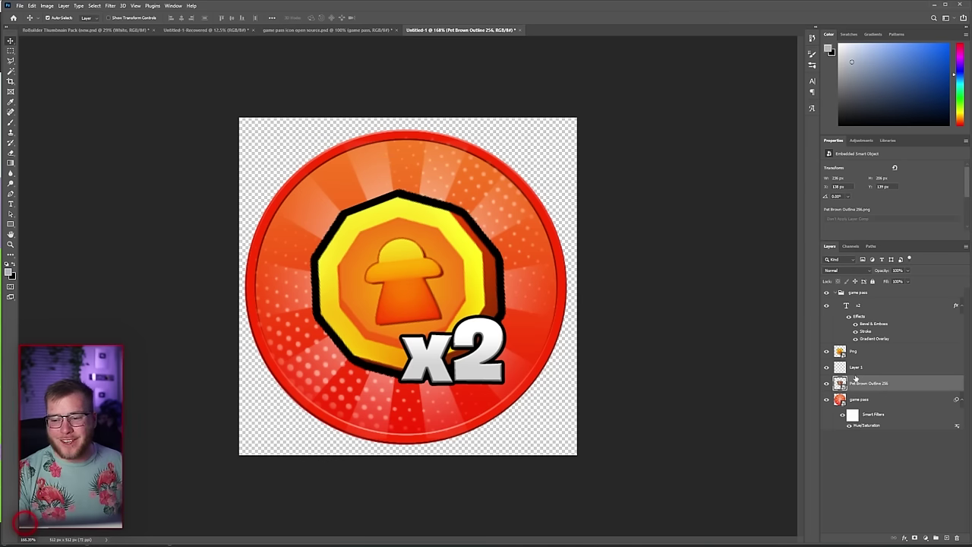
drag(864, 383, 872, 346)
key(ctrl+t)
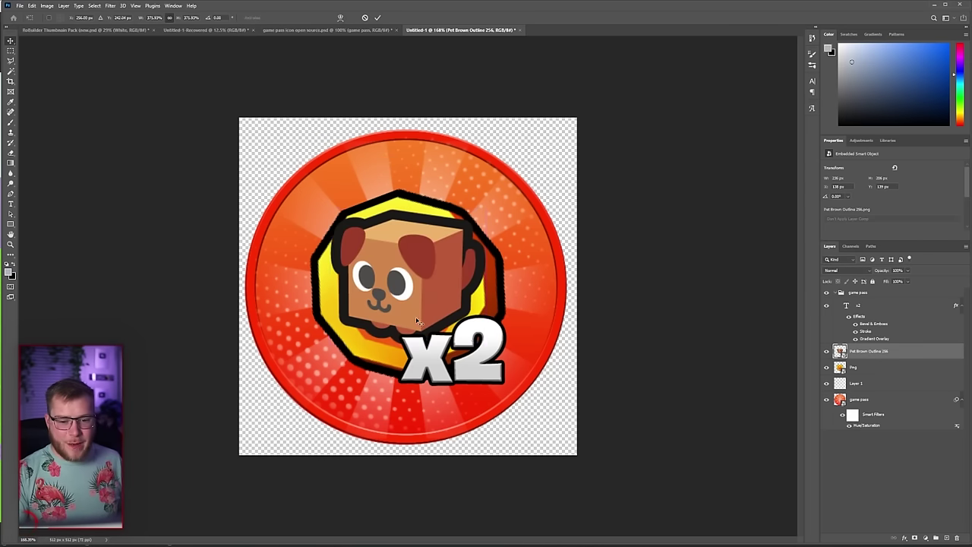
drag(410, 355, 416, 372)
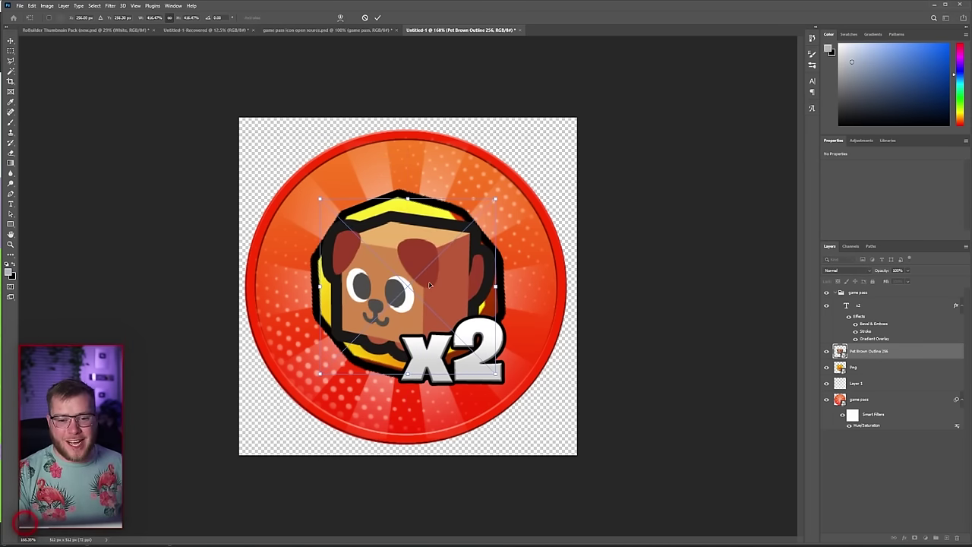
drag(426, 283, 435, 305)
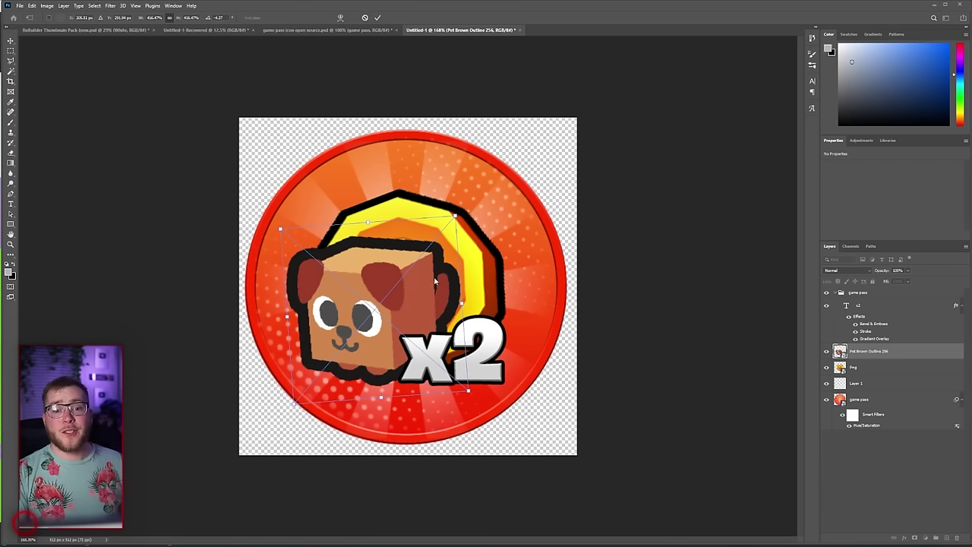
key(Return)
Delete the gold coin, then scale the grey pet and place it overlapping in front of the brown pet.
click(453, 228)
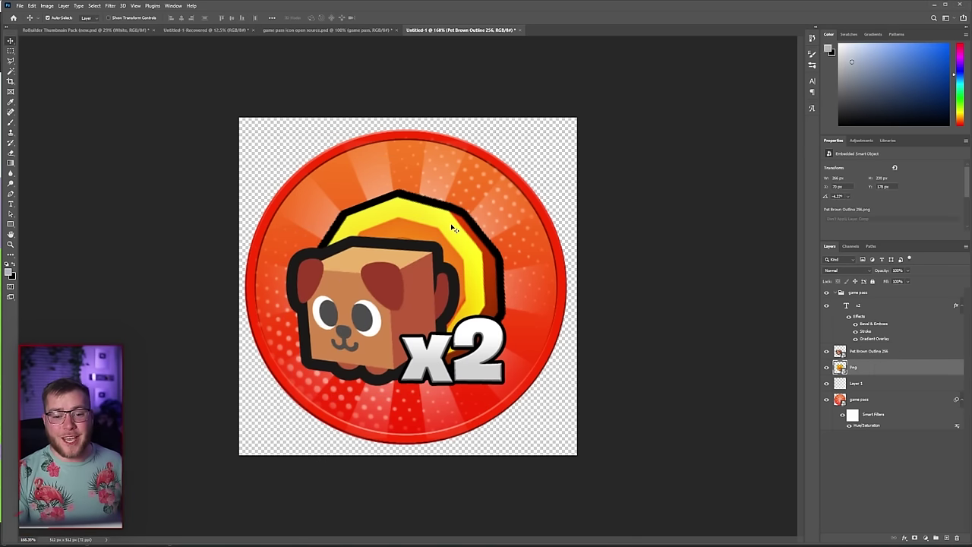
key(Delete)
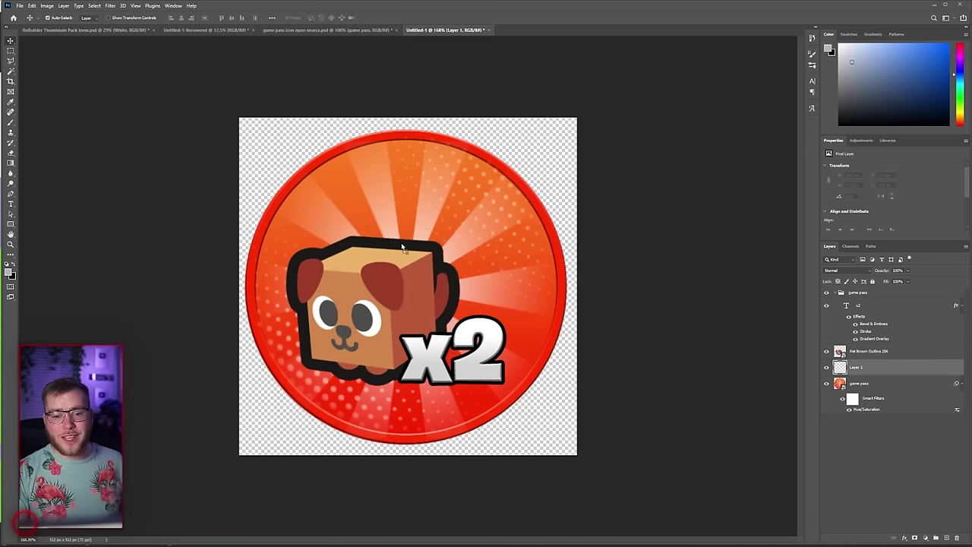
key(ctrl+t)
drag(428, 266, 550, 143)
drag(513, 232, 479, 254)
key(Return)
drag(399, 305, 380, 313)
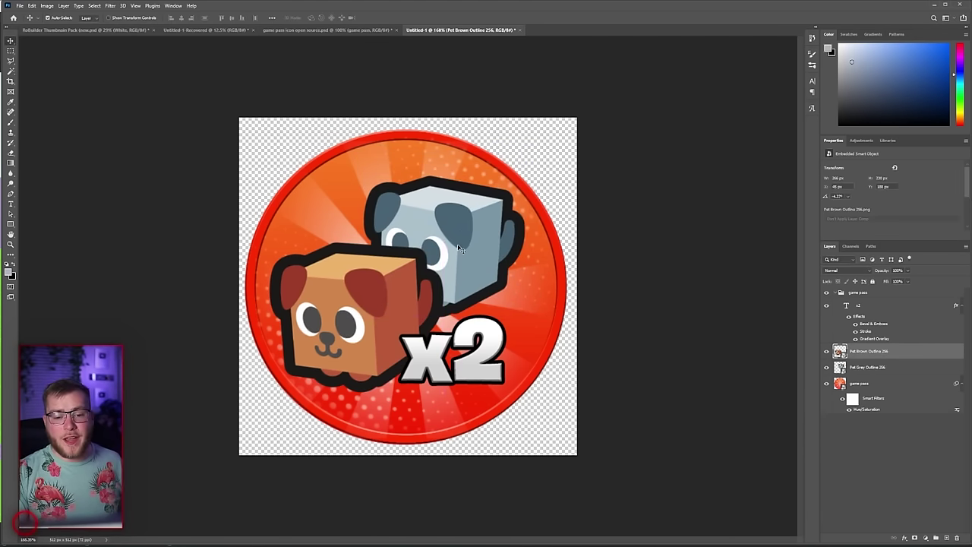
drag(460, 249, 468, 245)
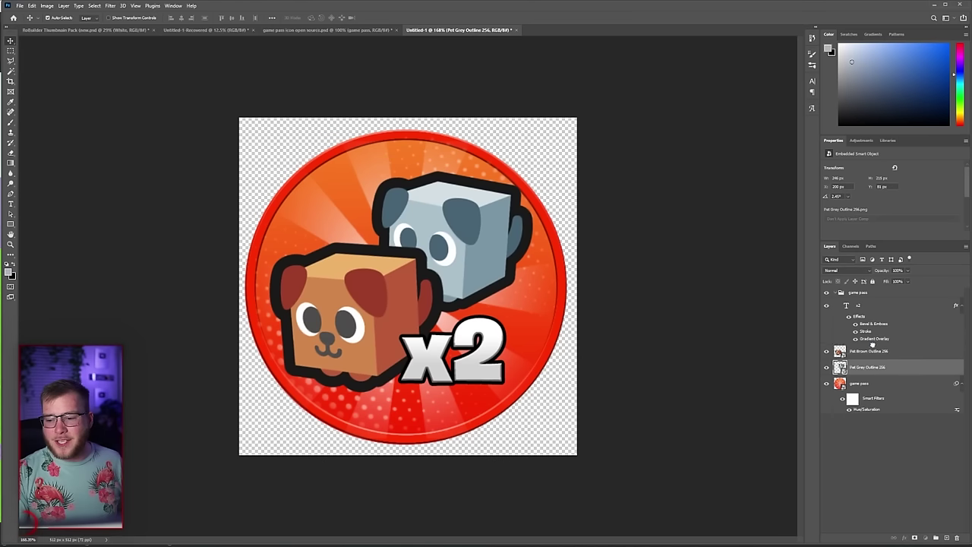
key(ctrl+bracketright)
Retype the x2 label as +2, keeping it in its original position.
shift+click(384, 329)
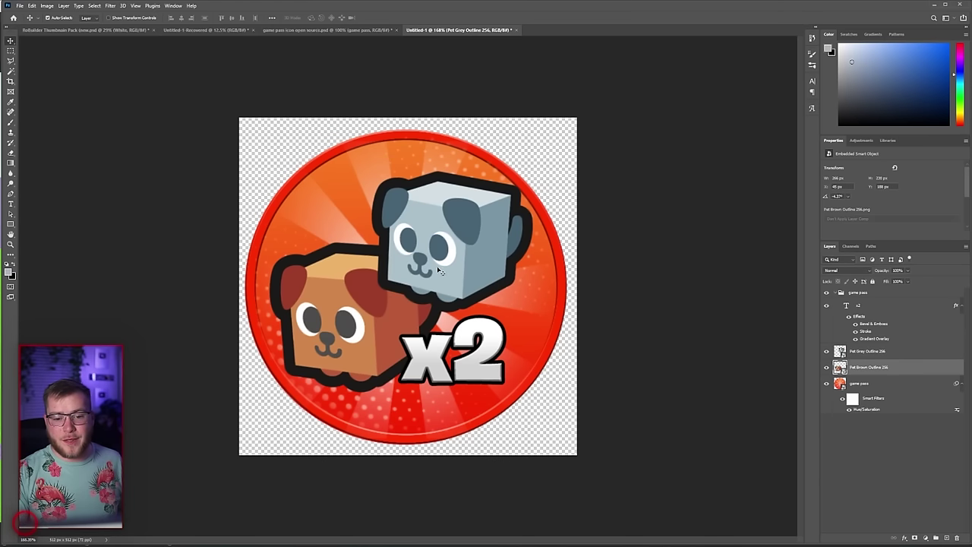
click(440, 361)
double_click(441, 361)
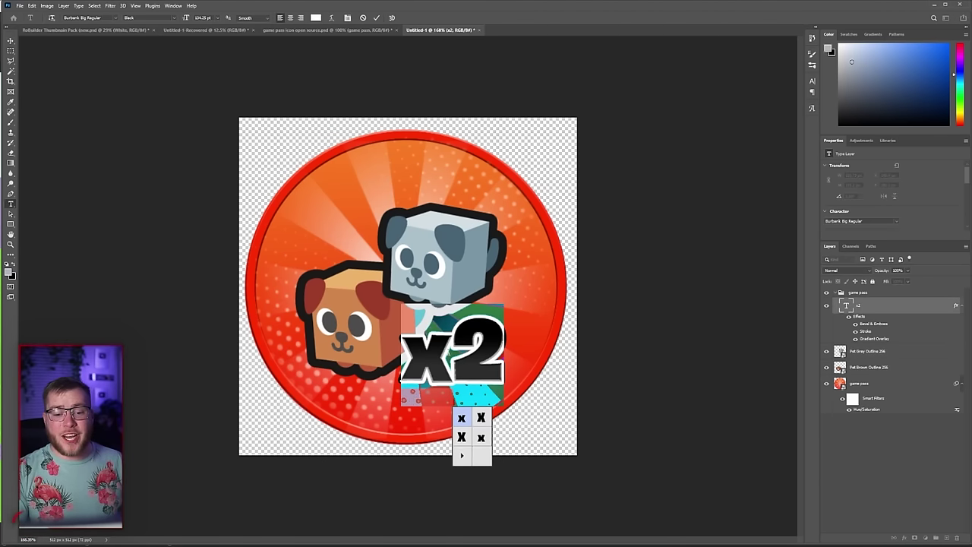
click(10, 39)
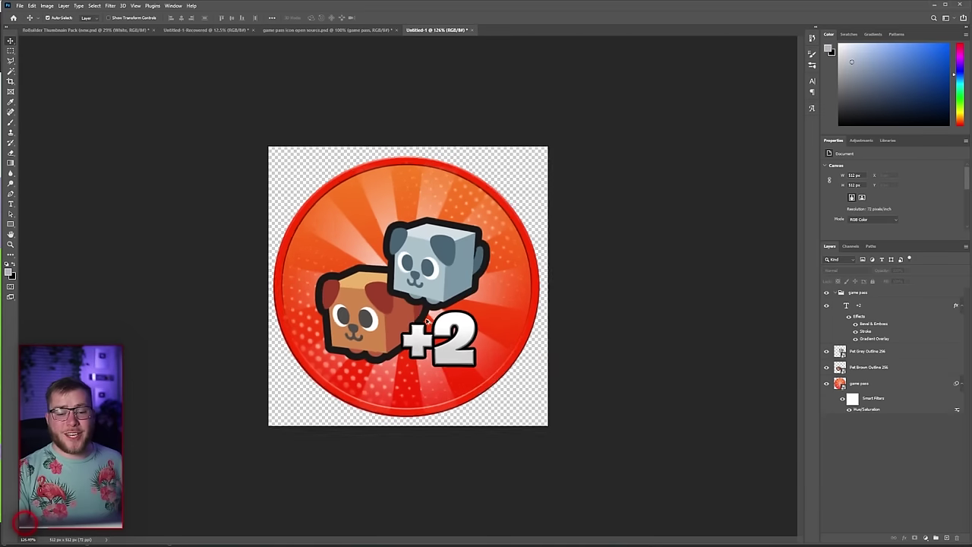
scroll(428, 319, up, 2)
drag(454, 346, 452, 332)
key(ctrl+z)
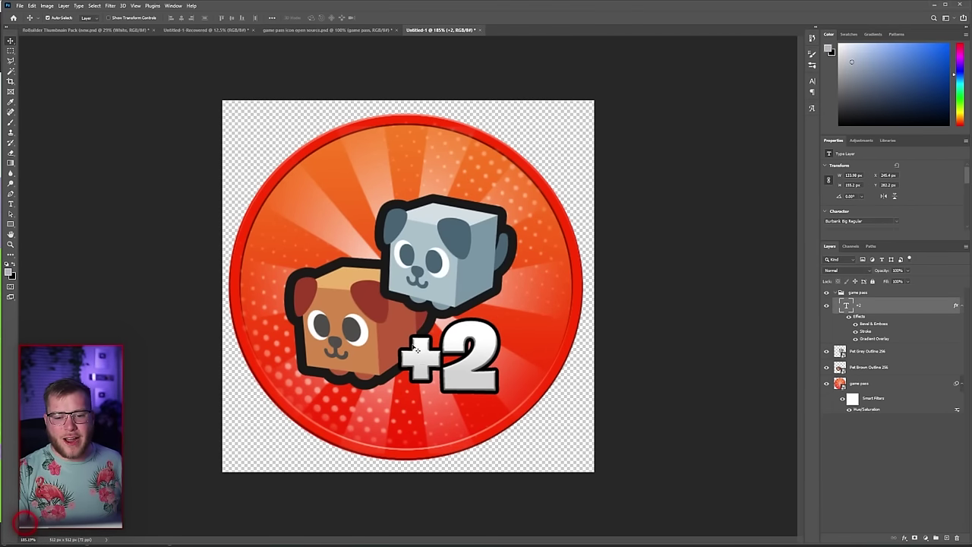
Select both pet layers and enlarge them together to about 106%.
key(ctrl+z)
key(ctrl+t)
drag(390, 186, 422, 238)
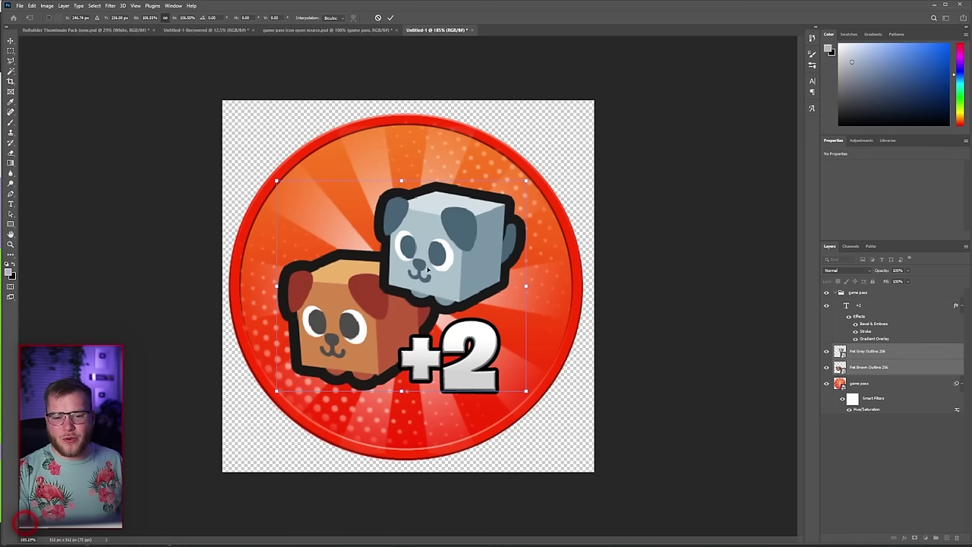
key(Return)
scroll(527, 329, down, 3)
scroll(519, 326, up, 3)
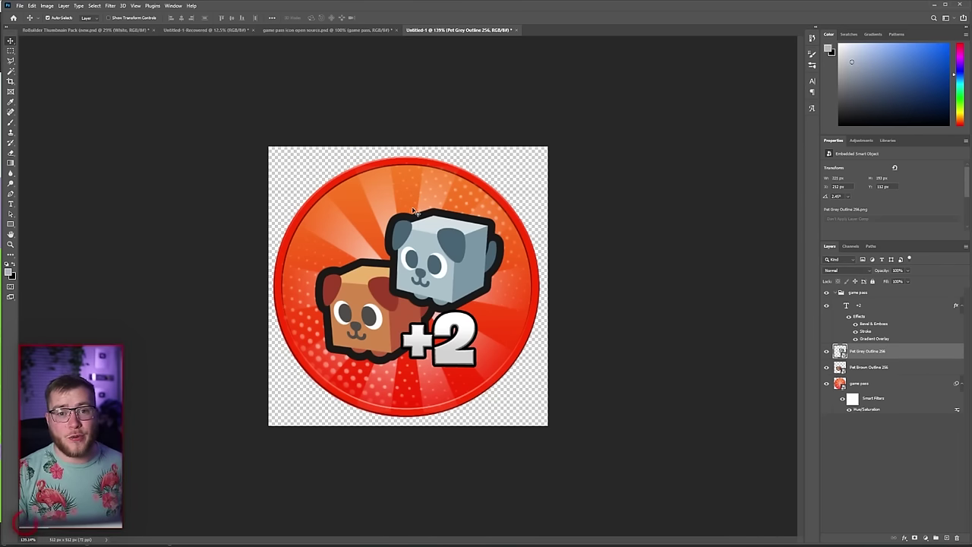
scroll(411, 222, down, 1)
scroll(411, 222, up, 2)
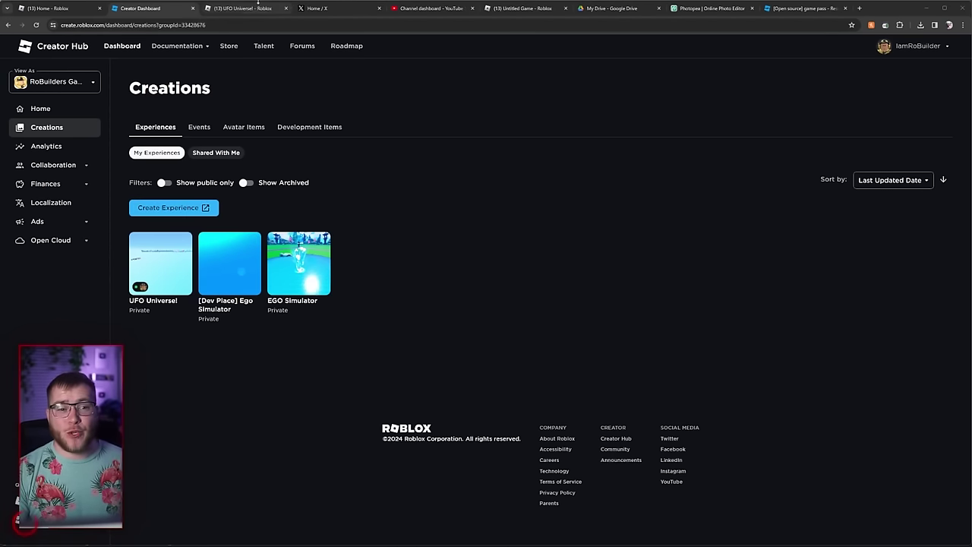
Close the duplicate dashboard tab, open UFO Universe! from Creations, and go to Monetization > Passes.
click(248, 9)
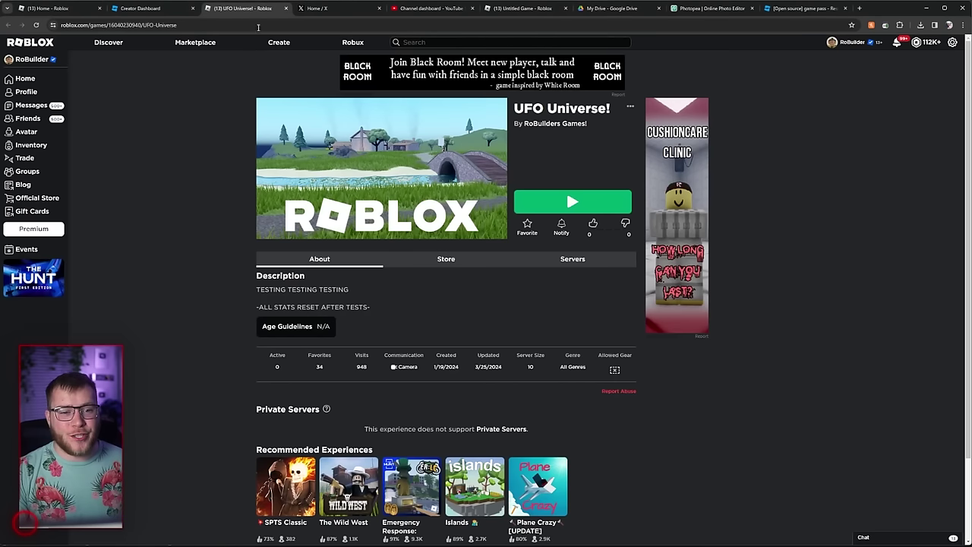
click(446, 266)
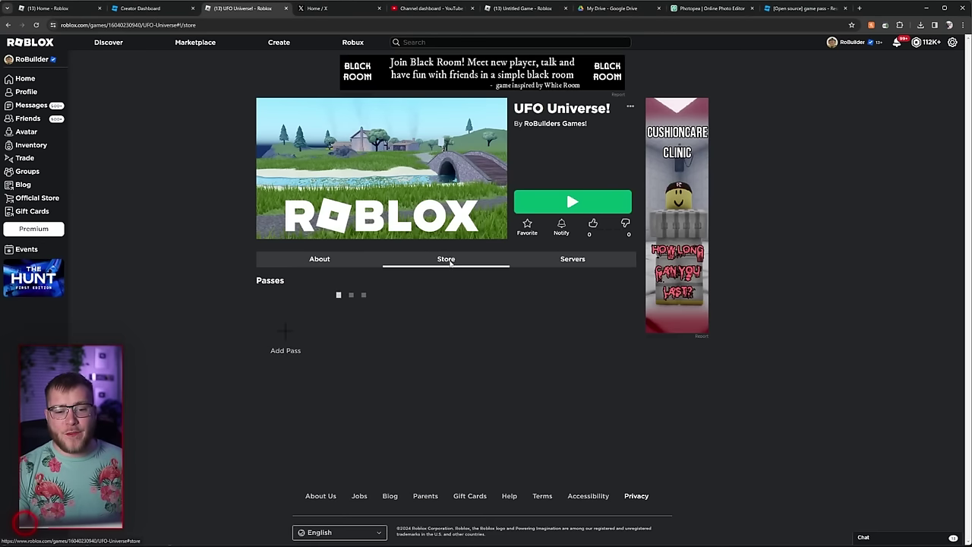
click(285, 335)
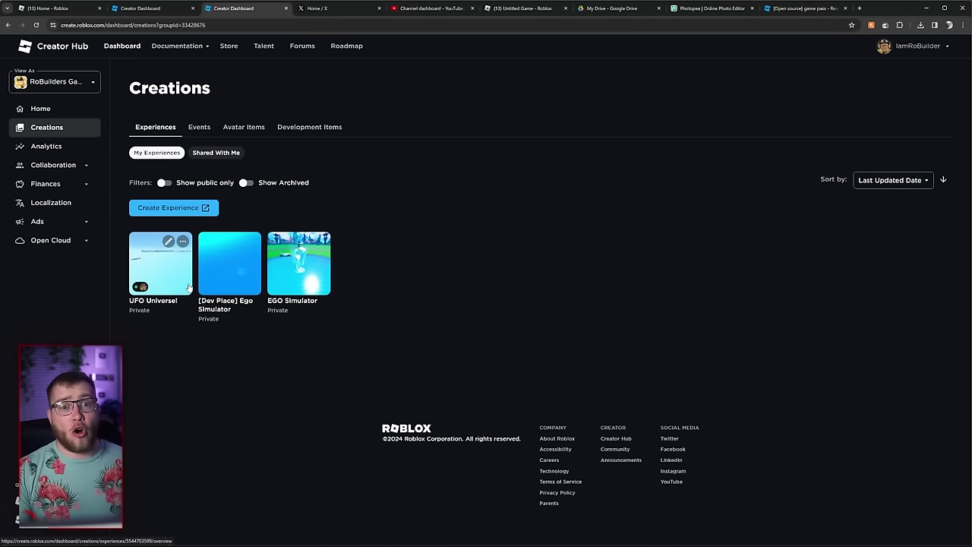
key(ctrl+w)
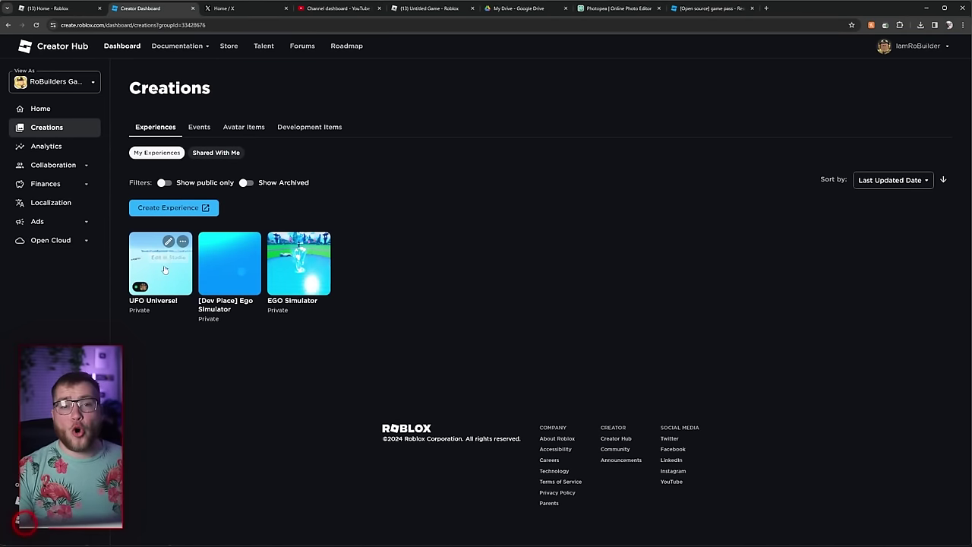
click(169, 264)
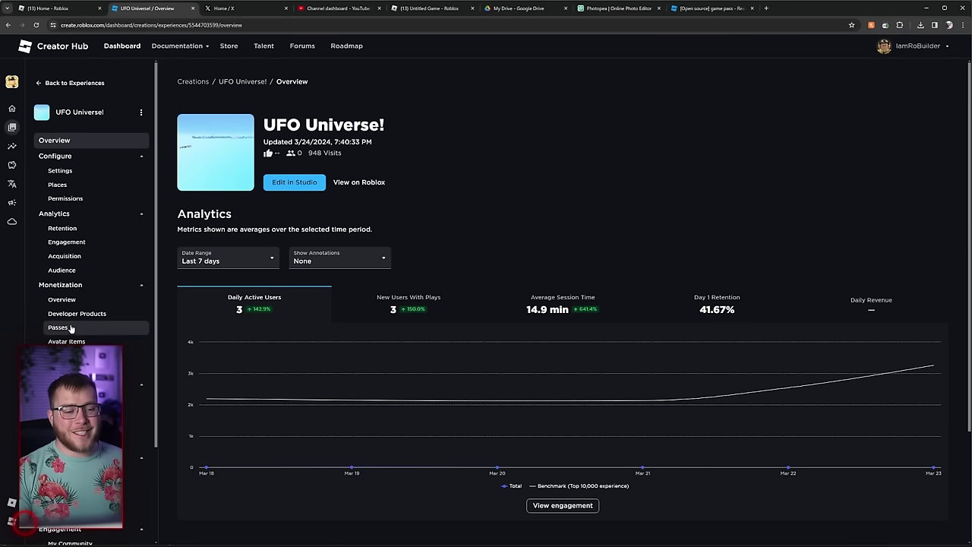
click(58, 327)
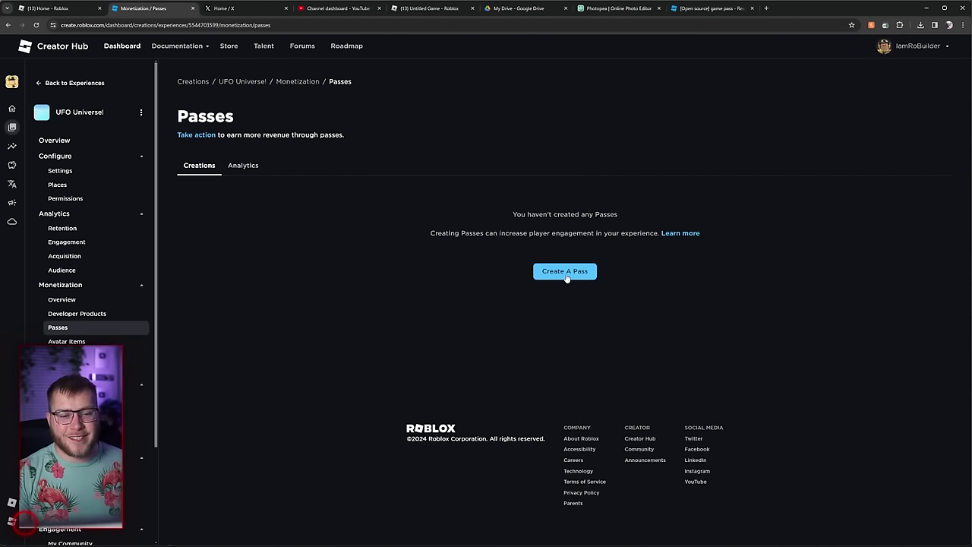
Start a new pass with the x2 coins.png image and trim its name to 'x2 coins'.
click(566, 275)
click(262, 215)
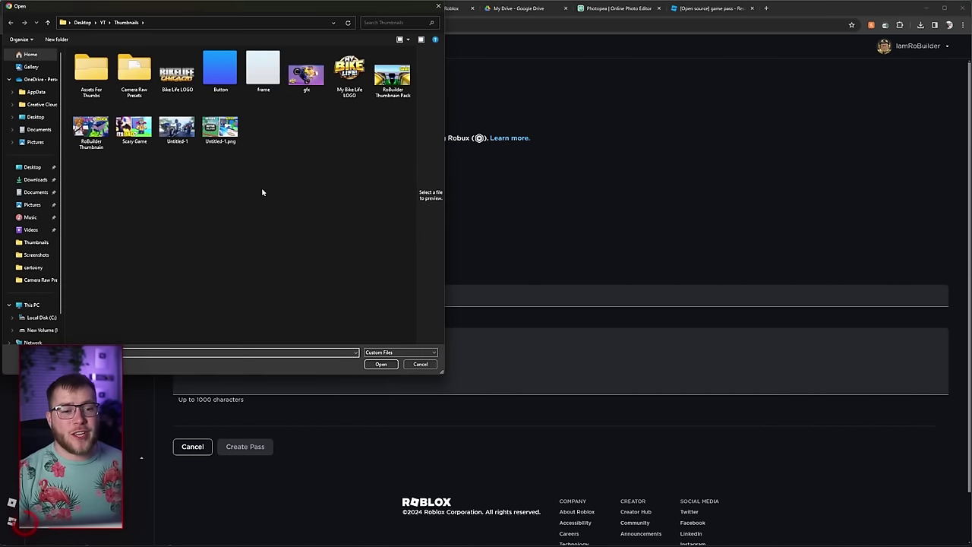
double_click(286, 200)
click(225, 300)
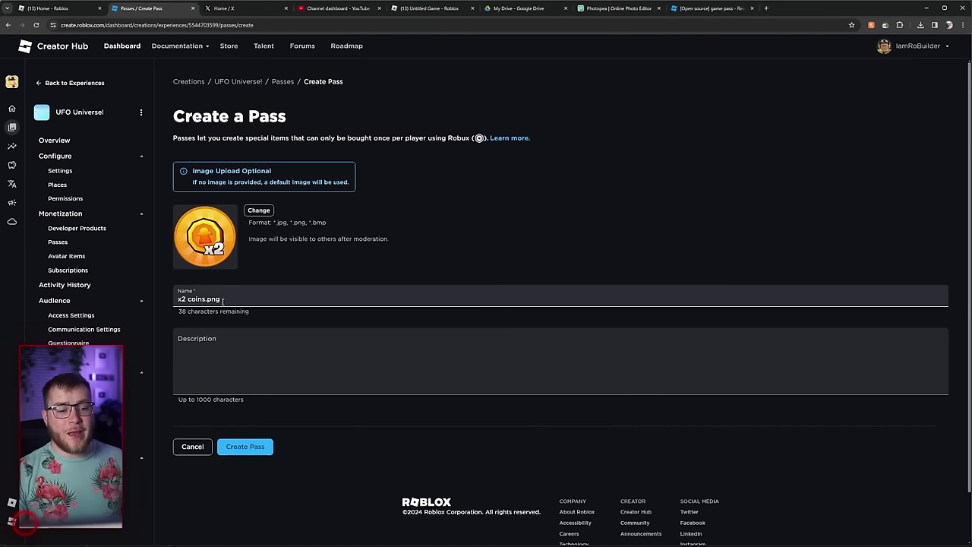
drag(221, 300, 210, 300)
key(BackSpace)
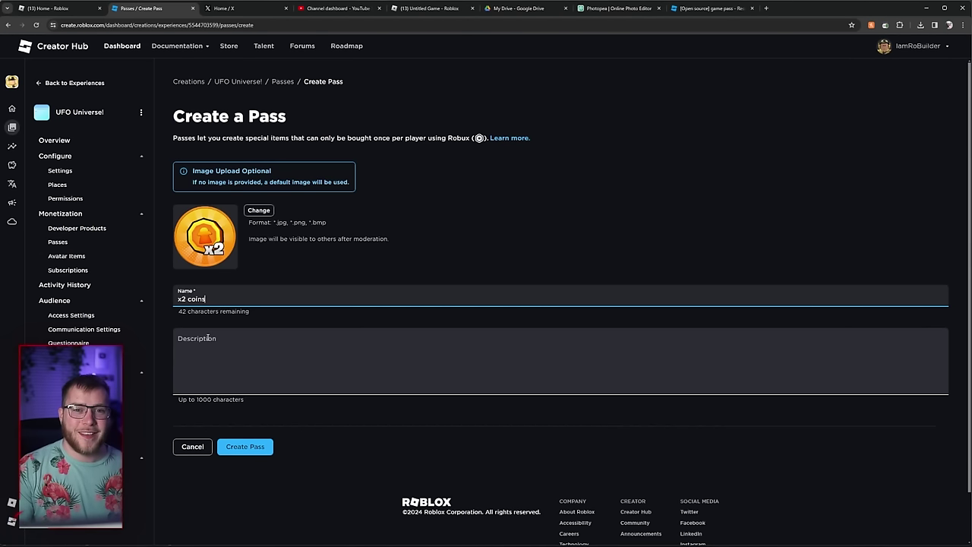
Paste the description about doubling coin earnings and create the pass.
click(208, 339)
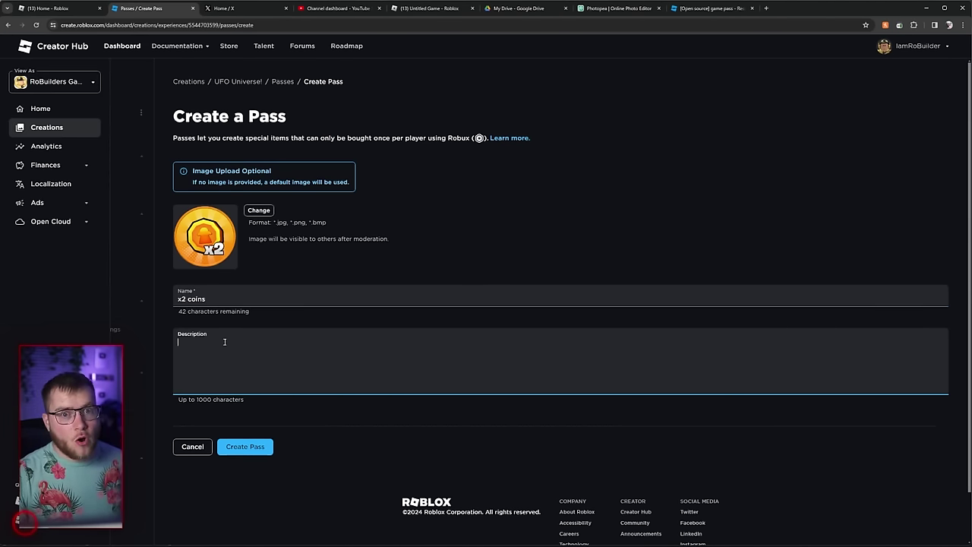
text(Double your earnings with 2x the coins as you farm!)
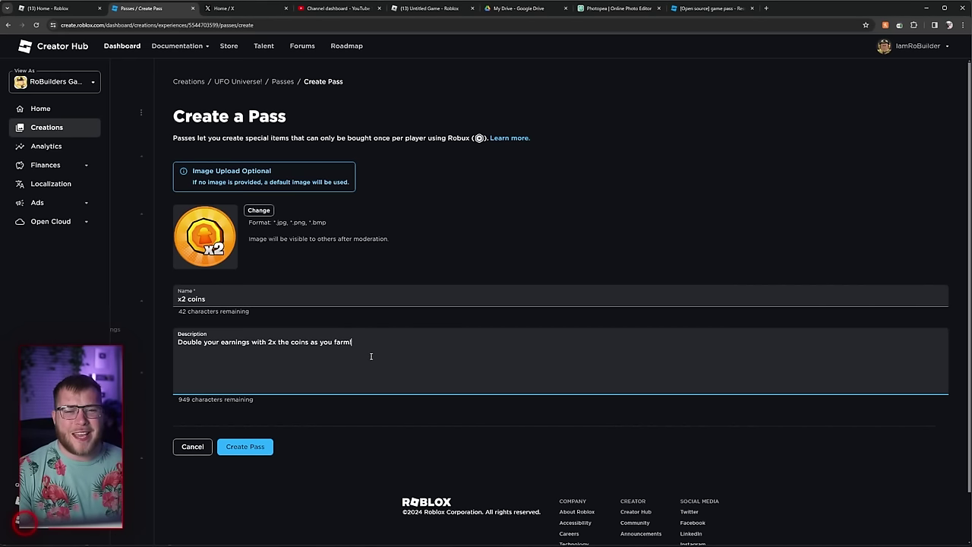
click(253, 450)
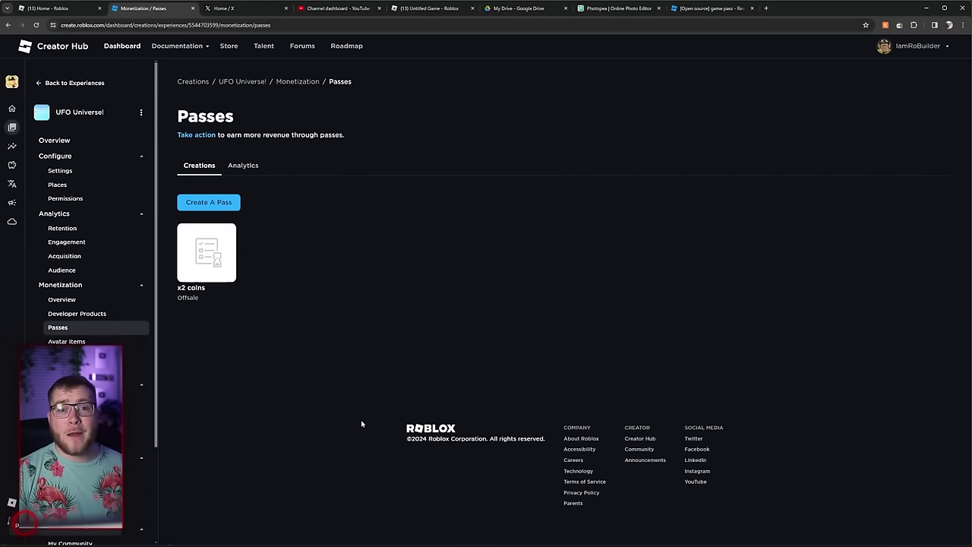
mouse_move(218, 237)
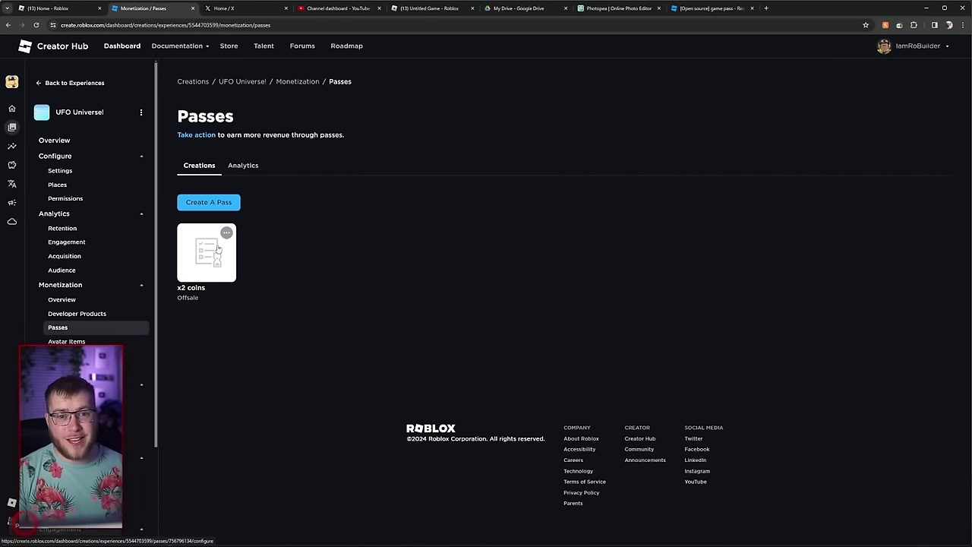
click(227, 234)
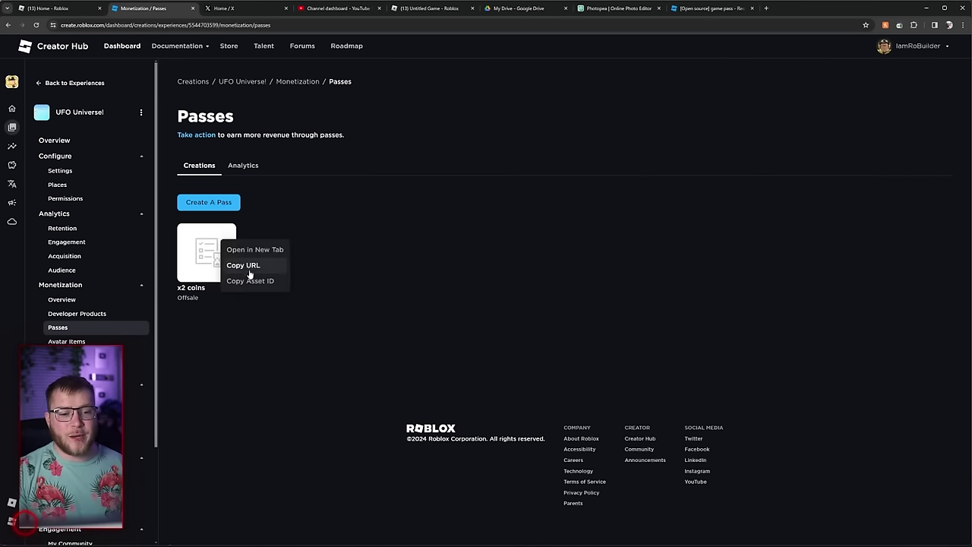
click(249, 275)
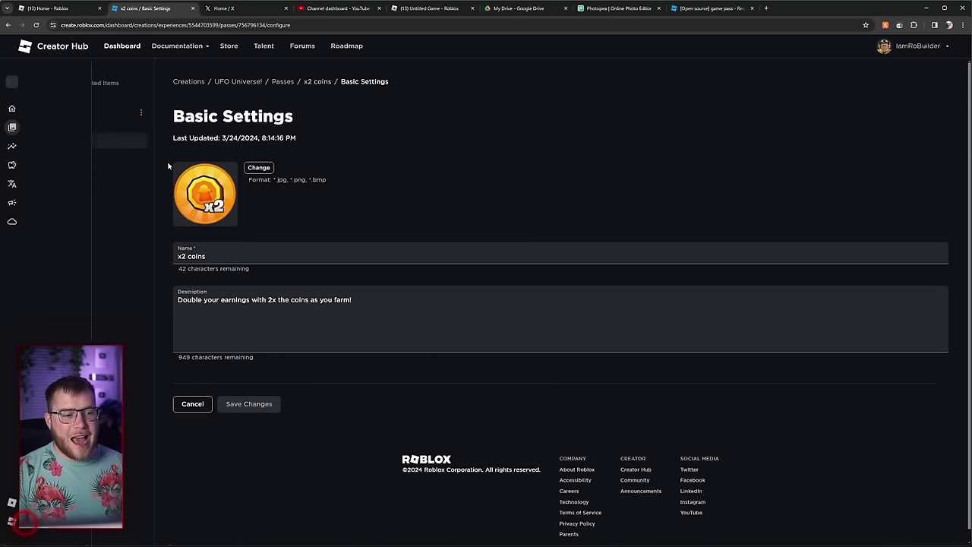
click(48, 155)
click(183, 172)
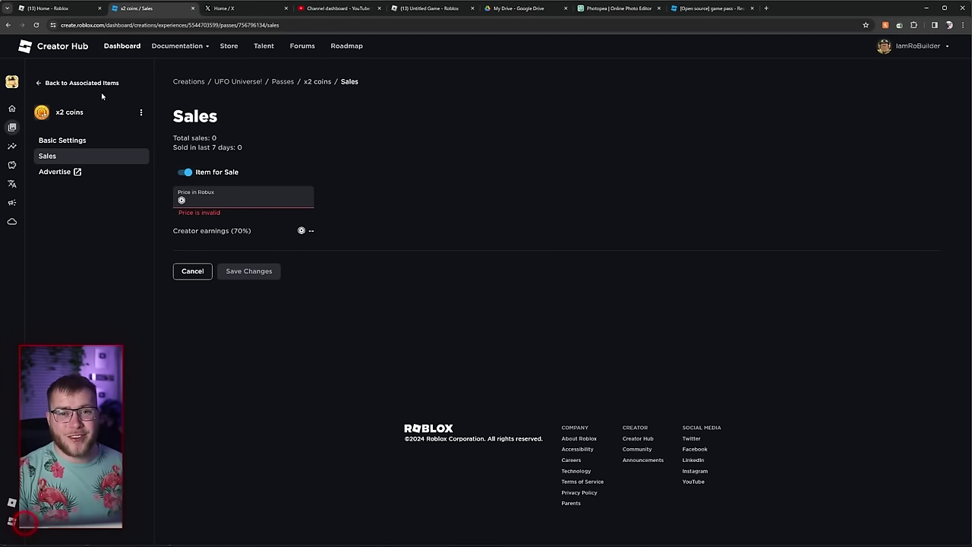
click(84, 82)
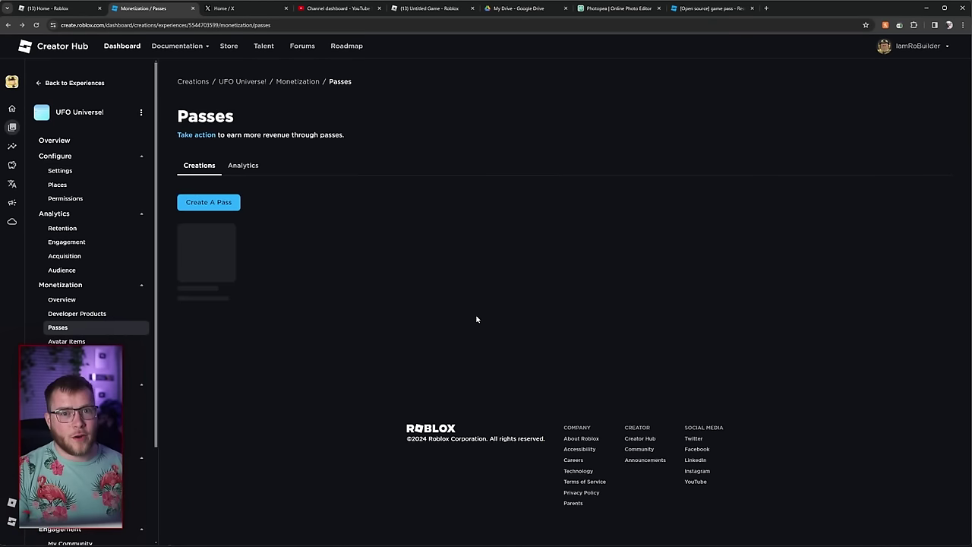